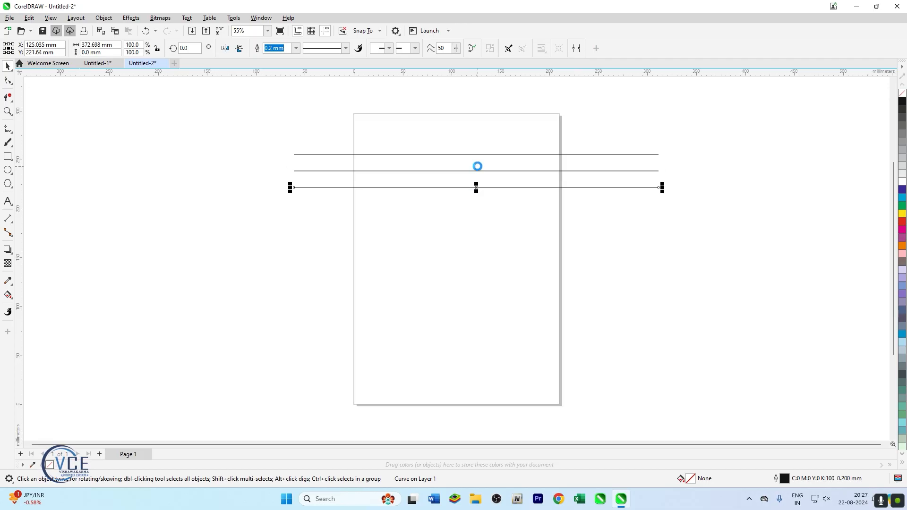
# Repeat the line duplication downward until there are nine evenly spaced horizontal lines.
pyautogui.hotkey('ctrl', 'd')
pyautogui.hotkey('ctrl', 'd')
pyautogui.hotkey('ctrl', 'd')
pyautogui.hotkey('ctrl', 'd')
pyautogui.hotkey('ctrl', 'd')
pyautogui.scroll(-1, 478, 166)
# Select all nine horizontal lines and group them.
pyautogui.click(666, 308)
pyautogui.moveTo(336, 143); pyautogui.dragTo(313, 144)
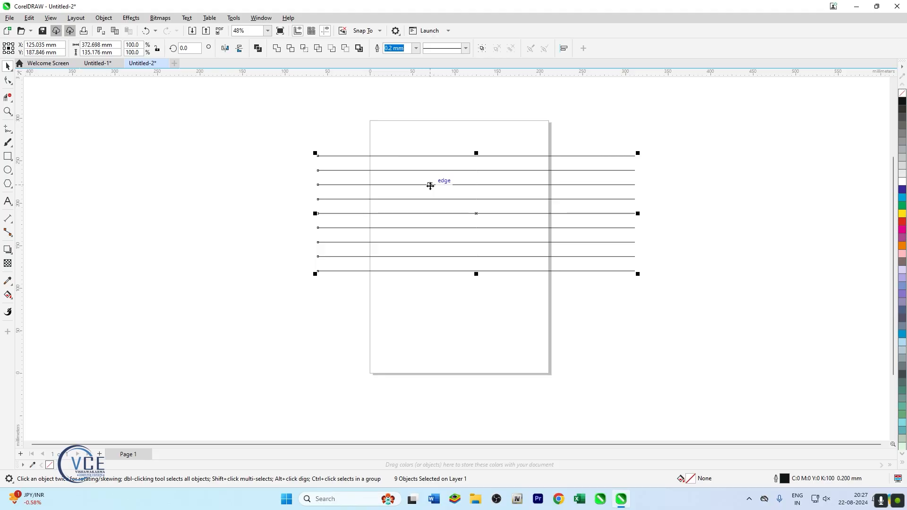
pyautogui.rightClick(429, 186)
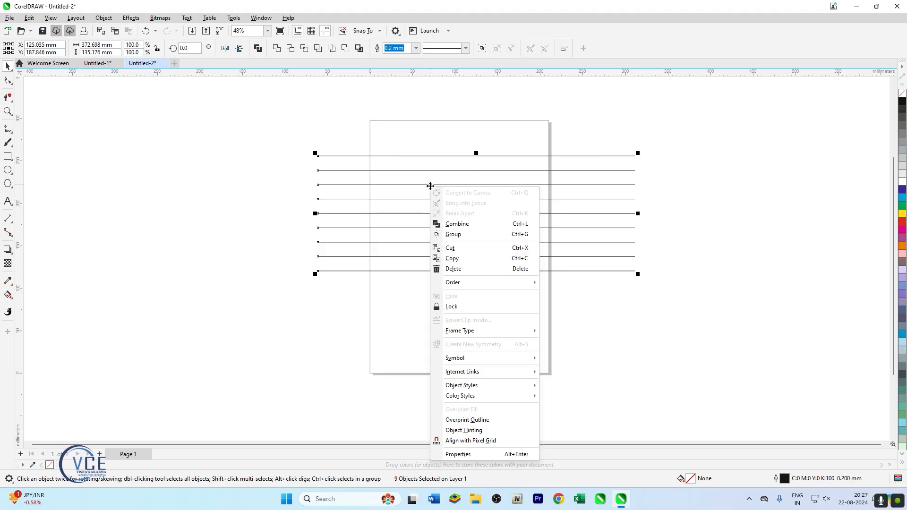
pyautogui.click(456, 239)
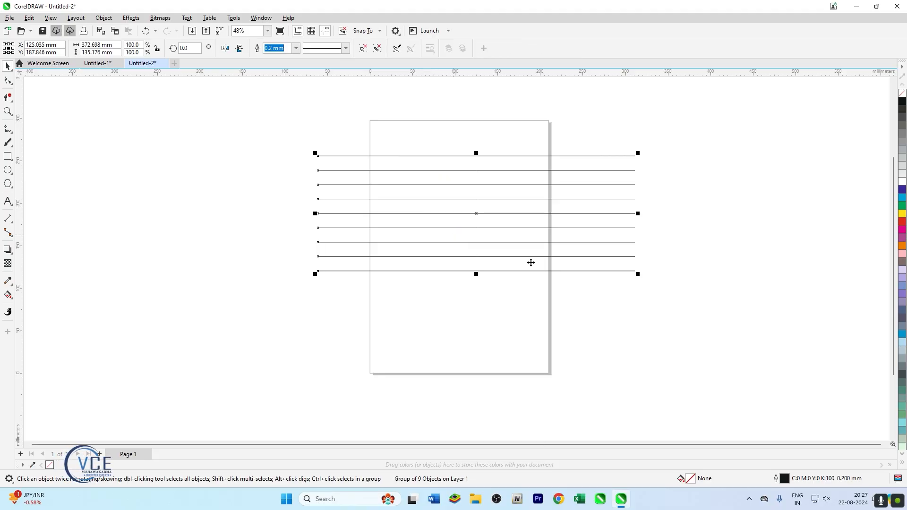
# Make two copies of the line group, each rotated a further 120 degrees about its centre, to form a triangular grid.
pyautogui.click(575, 272)
pyautogui.moveTo(640, 154); pyautogui.dragTo(395, 154)
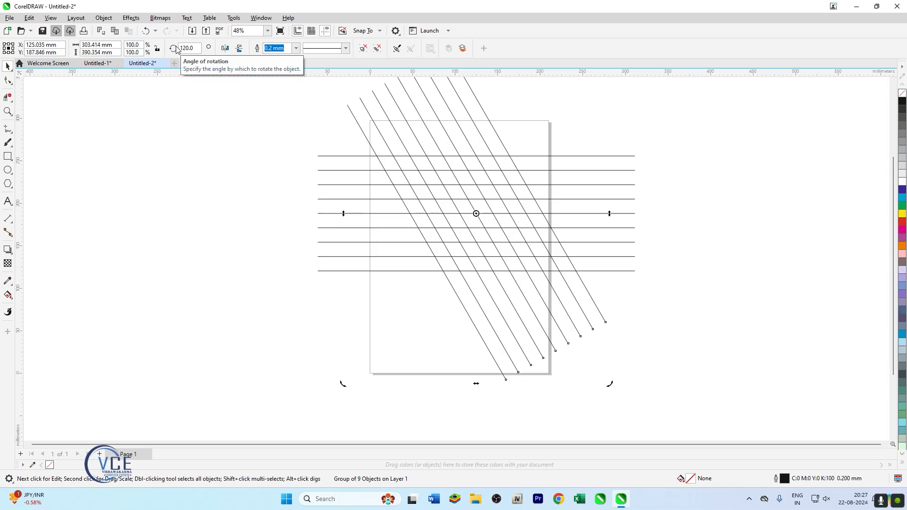
pyautogui.hotkey('ctrl', 'r')
pyautogui.click(637, 284)
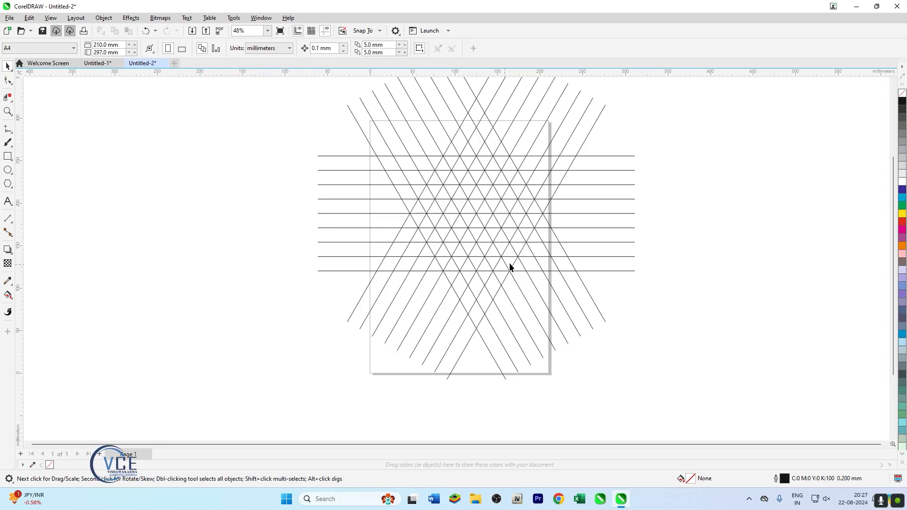
pyautogui.scroll(-3, 497, 270)
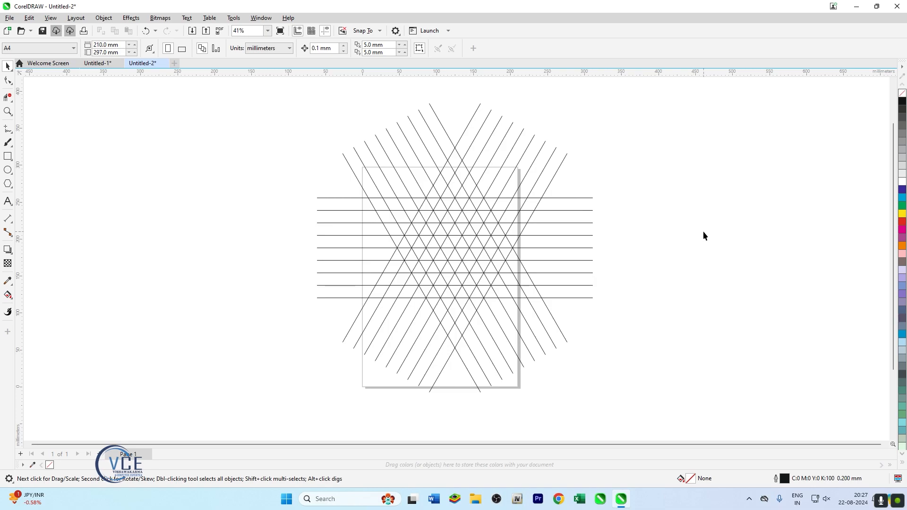
# With Smart Fill set to blue (C84 M69 Y0 K0), fill four adjoining grid triangles as a strip slanting down to the right.
pyautogui.click(13, 297)
pyautogui.click(28, 305)
pyautogui.click(99, 48)
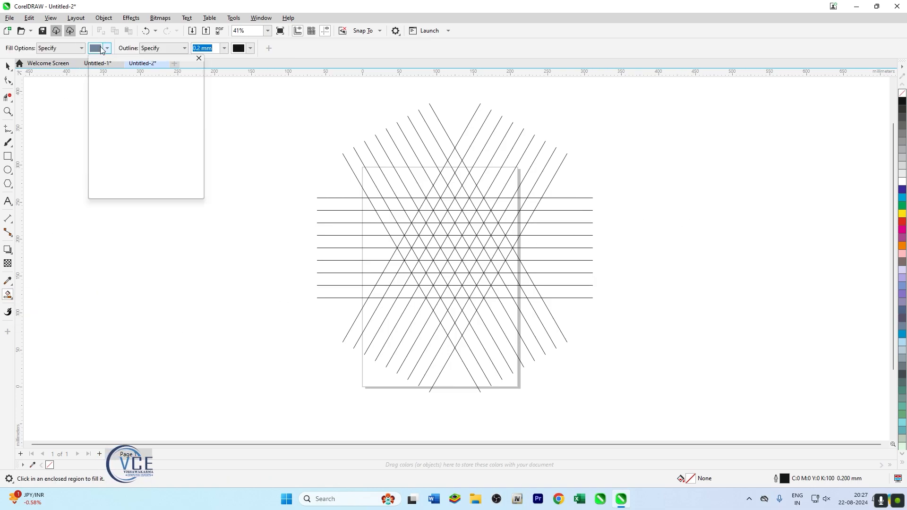
pyautogui.click(136, 102)
pyautogui.scroll(2, 442, 243)
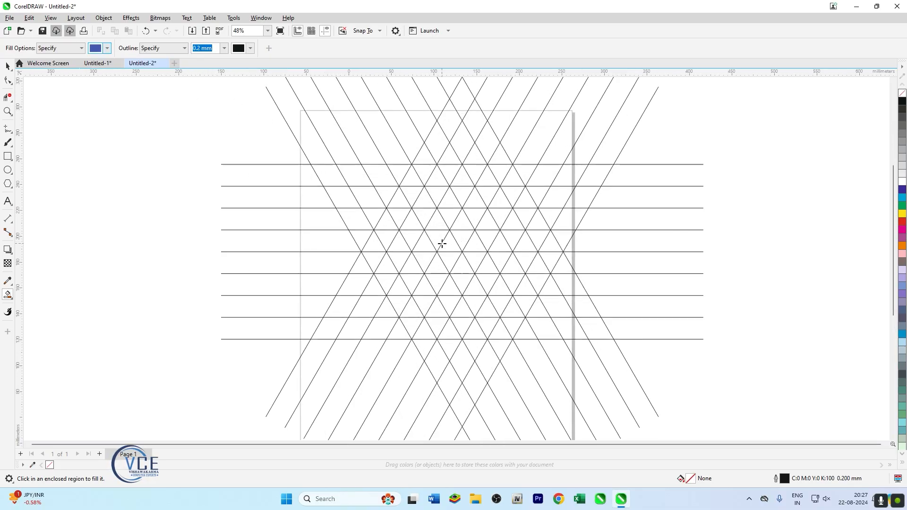
pyautogui.scroll(6, 442, 243)
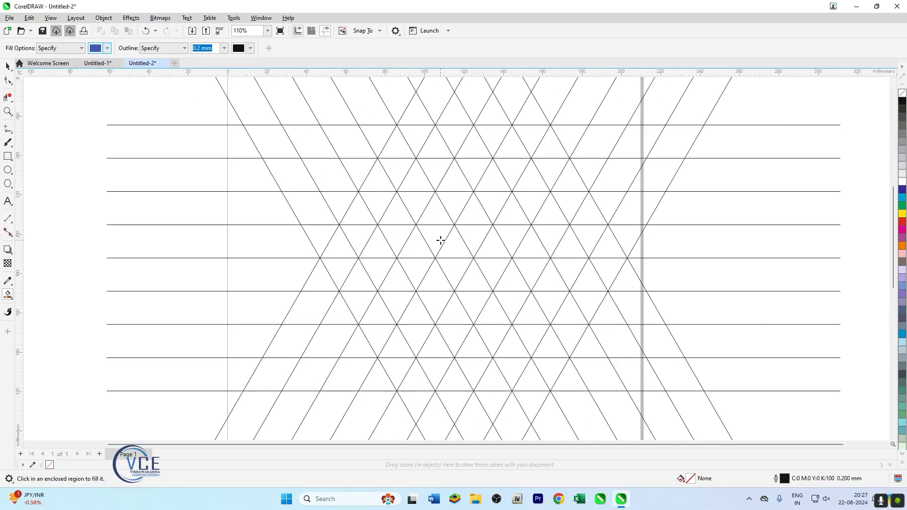
pyautogui.click(393, 220)
pyautogui.click(383, 208)
pyautogui.click(395, 231)
pyautogui.click(413, 244)
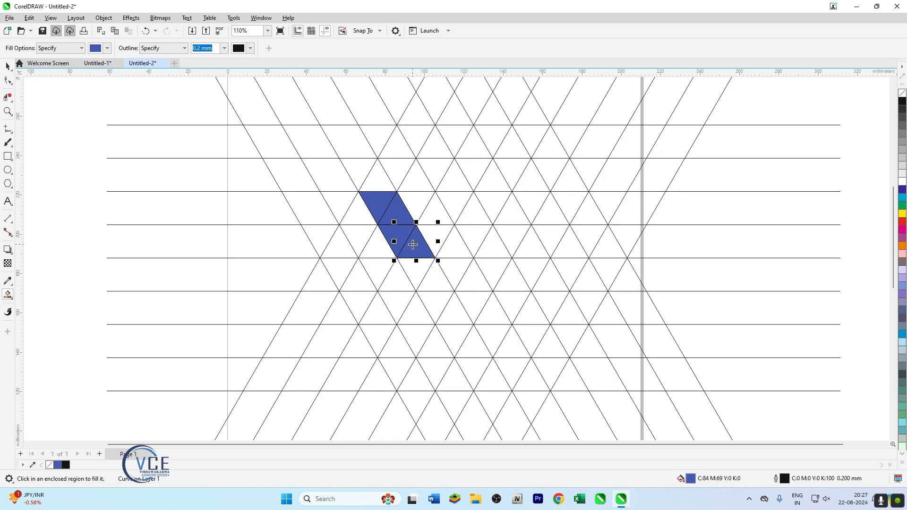
# Extend the blue strip rightward along its lower row and add one triangle pointing up above the row's far end.
pyautogui.click(437, 241)
pyautogui.click(451, 247)
pyautogui.click(487, 243)
pyautogui.click(474, 239)
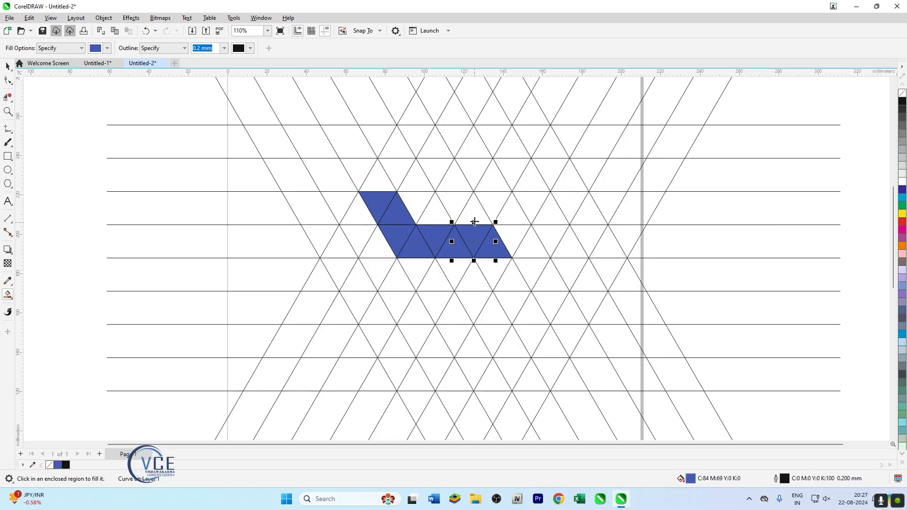
pyautogui.click(473, 215)
pyautogui.click(360, 218)
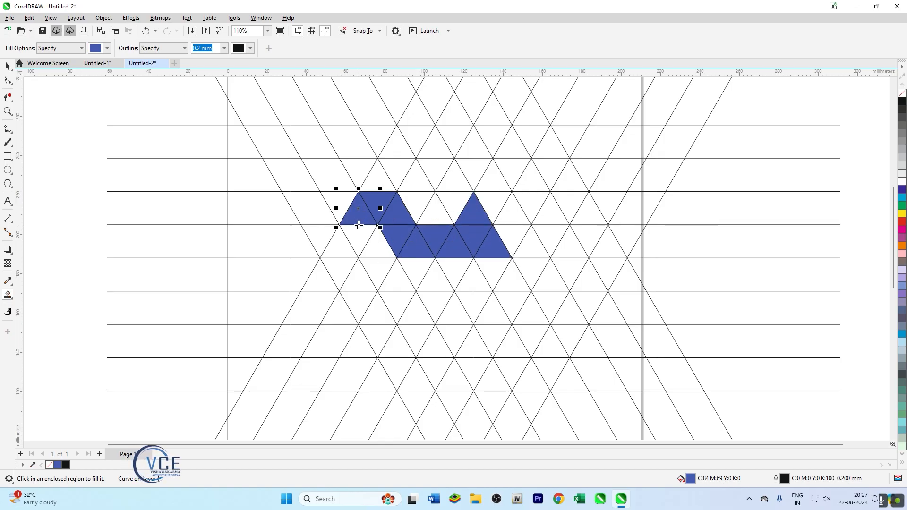
pyautogui.hotkey('ctrl', 'z')
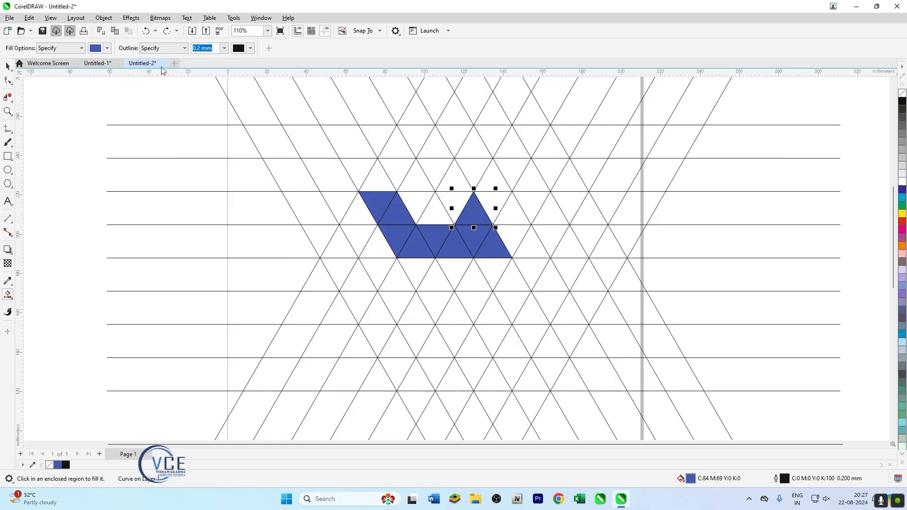
# Smart-fill the triangles along the blue strip's left side with purple (C47 M90 Y0 K0), ending in a downward tip.
pyautogui.click(108, 48)
pyautogui.click(148, 163)
pyautogui.click(360, 213)
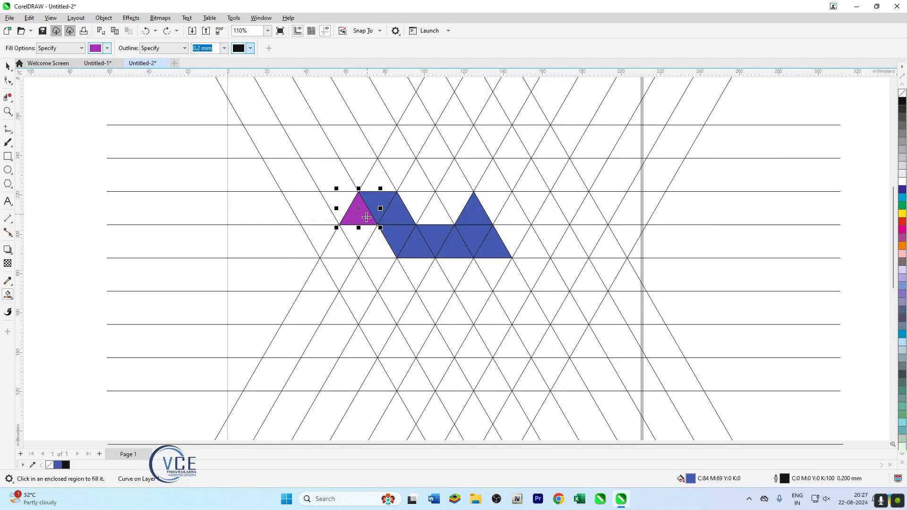
pyautogui.click(359, 235)
pyautogui.click(378, 246)
pyautogui.click(378, 268)
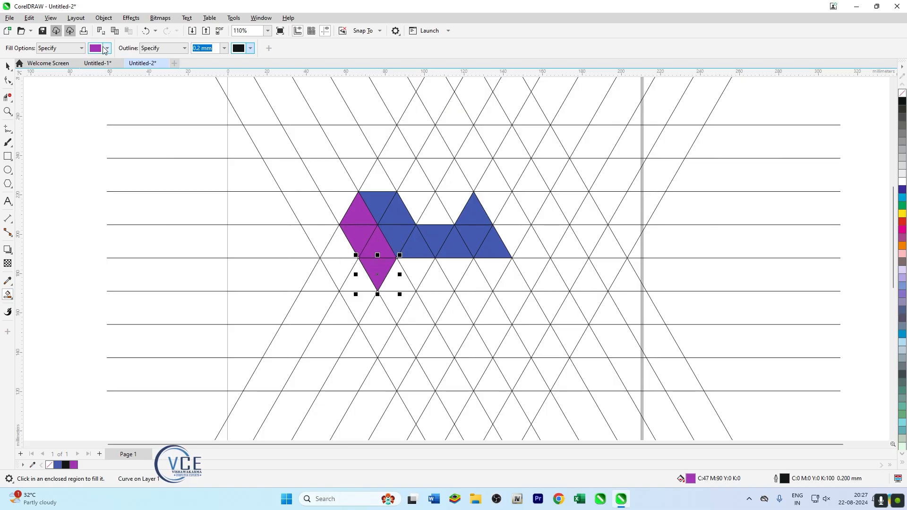
# Smart-fill the row of triangles beneath the blue row with green (C66 M0 Y72 K0), ending flush with the blue corner.
pyautogui.click(106, 48)
pyautogui.click(121, 163)
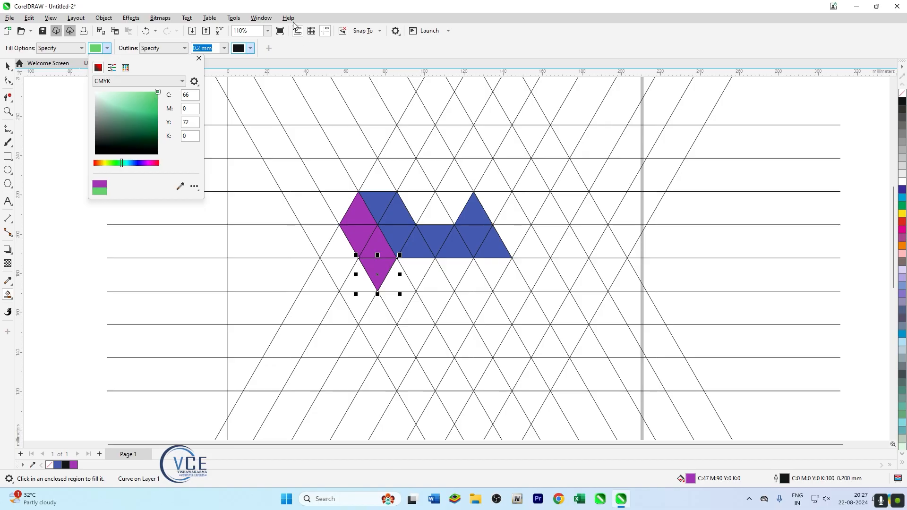
pyautogui.click(75, 285)
pyautogui.click(399, 278)
pyautogui.click(416, 268)
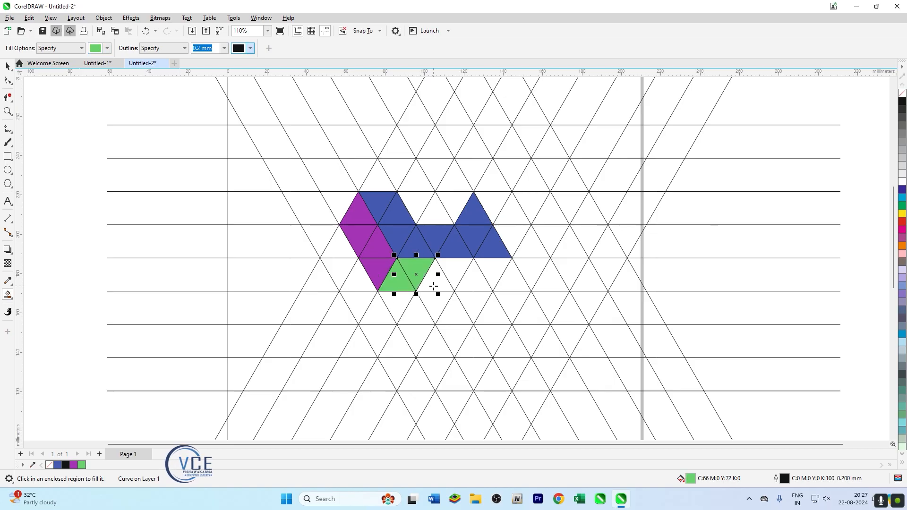
pyautogui.click(435, 280)
pyautogui.click(448, 270)
pyautogui.click(467, 278)
pyautogui.click(490, 270)
pyautogui.click(505, 278)
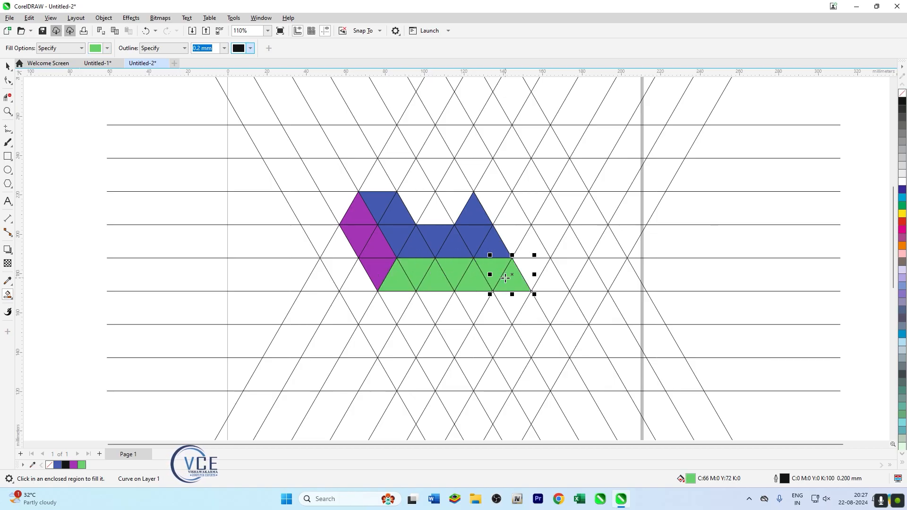
pyautogui.hotkey('ctrl', 'z')
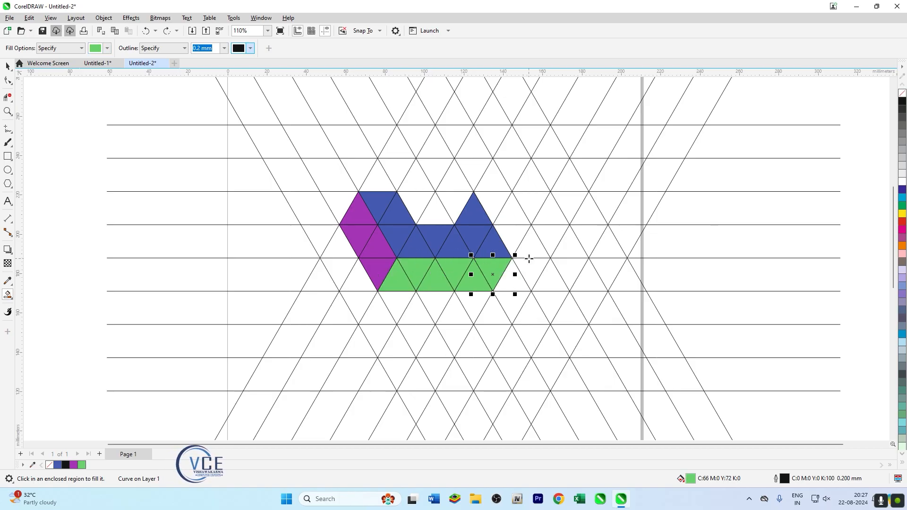
# Delete the three groups of grid lines, leaving only the coloured triangles.
pyautogui.click(7, 68)
pyautogui.click(97, 154)
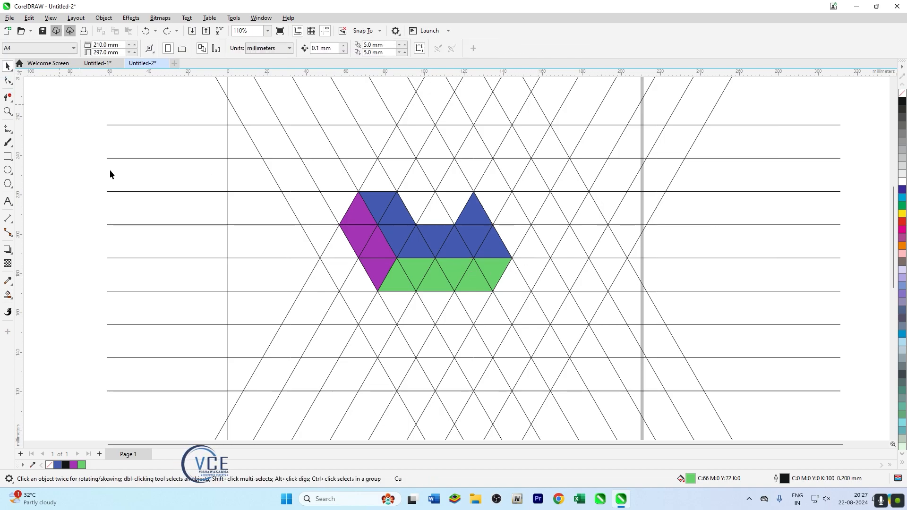
pyautogui.scroll(-2, 314, 271)
pyautogui.click(429, 231)
pyautogui.press('Delete')
pyautogui.click(439, 232)
pyautogui.press('Delete')
pyautogui.click(439, 235)
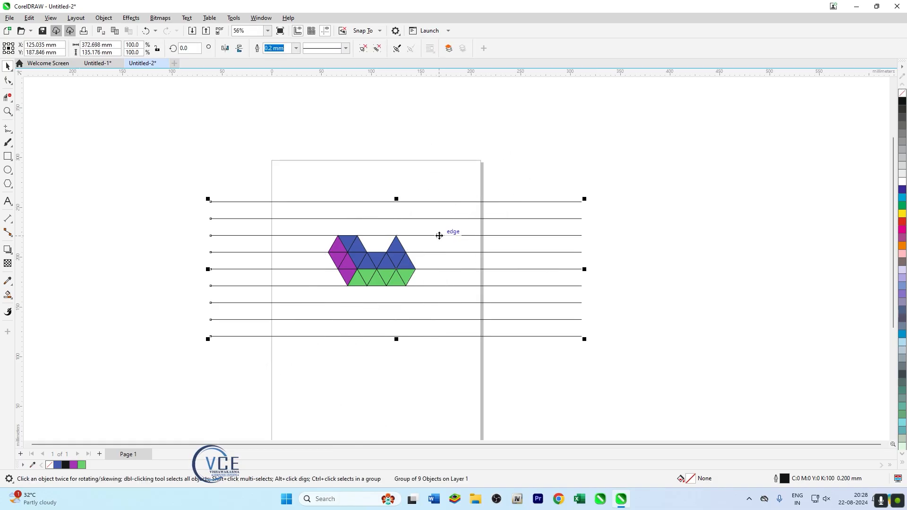
pyautogui.press('Delete')
pyautogui.scroll(3, 363, 280)
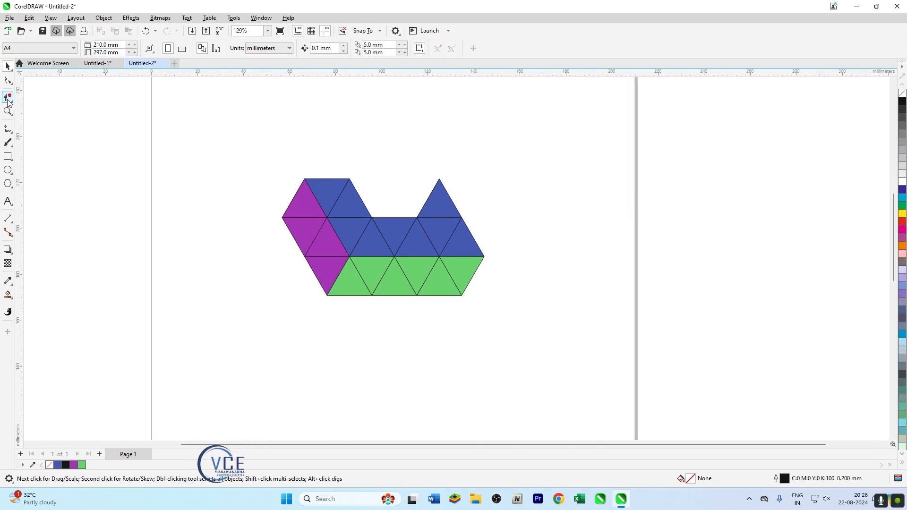
# Use Virtual Segment Delete to remove the inner dividing lines of the purple and green faces.
pyautogui.click(7, 98)
pyautogui.scroll(2, 321, 227)
pyautogui.click(325, 216)
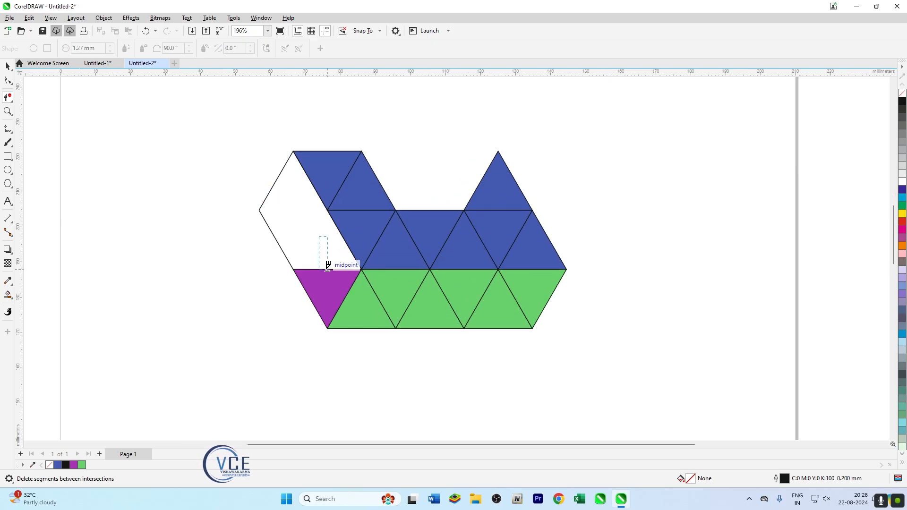
pyautogui.moveTo(327, 269); pyautogui.dragTo(328, 277)
pyautogui.moveTo(385, 319); pyautogui.dragTo(414, 307)
pyautogui.moveTo(425, 308); pyautogui.dragTo(461, 299)
pyautogui.moveTo(481, 300); pyautogui.dragTo(504, 298)
# Remove the inner dividing lines of the blue face with Virtual Segment Delete, leaving only its outline.
pyautogui.moveTo(514, 214); pyautogui.dragTo(507, 208)
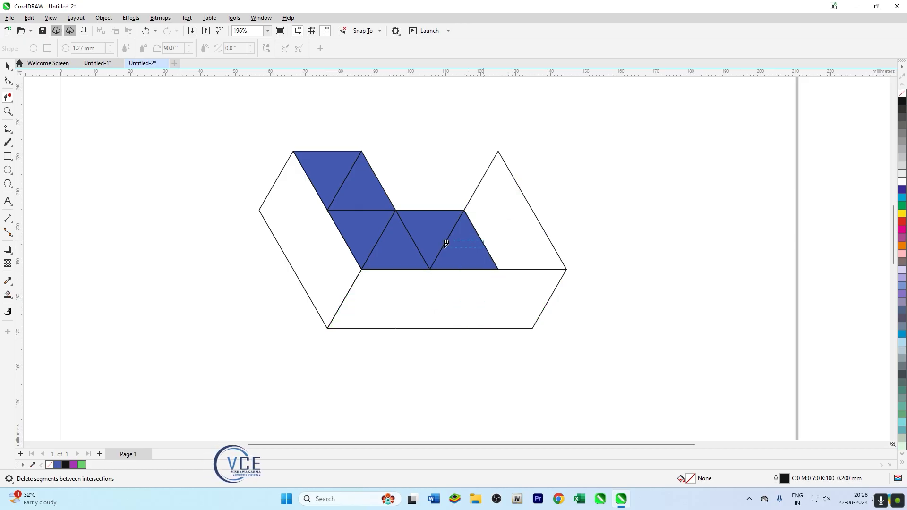
pyautogui.moveTo(449, 244); pyautogui.dragTo(446, 247)
pyautogui.moveTo(391, 244); pyautogui.dragTo(380, 246)
pyautogui.moveTo(355, 192); pyautogui.dragTo(341, 184)
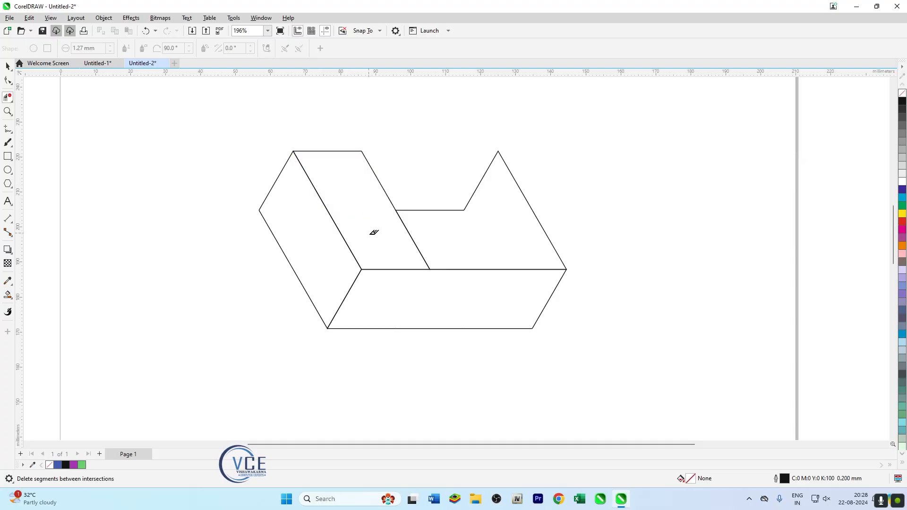
pyautogui.moveTo(424, 241); pyautogui.dragTo(426, 240)
pyautogui.scroll(-1, 425, 239)
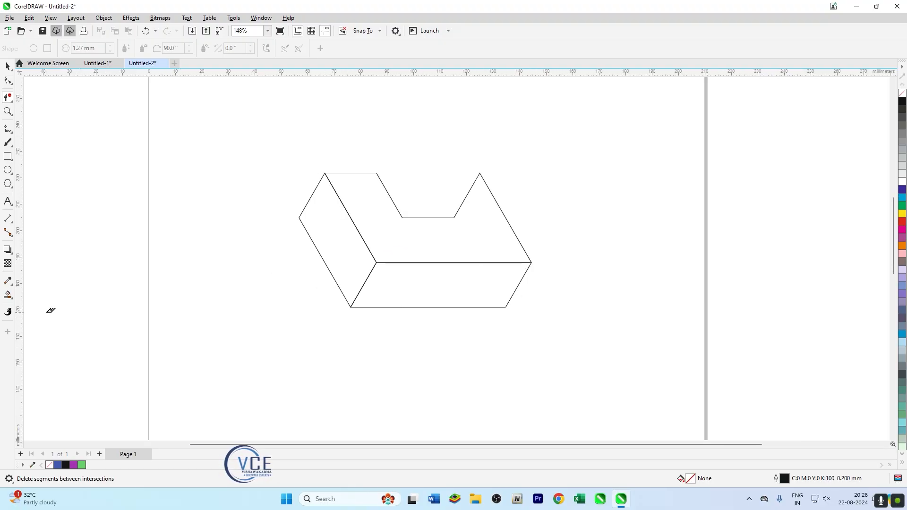
# Smart-fill each of the three outlined faces separately with green.
pyautogui.click(8, 295)
pyautogui.click(328, 270)
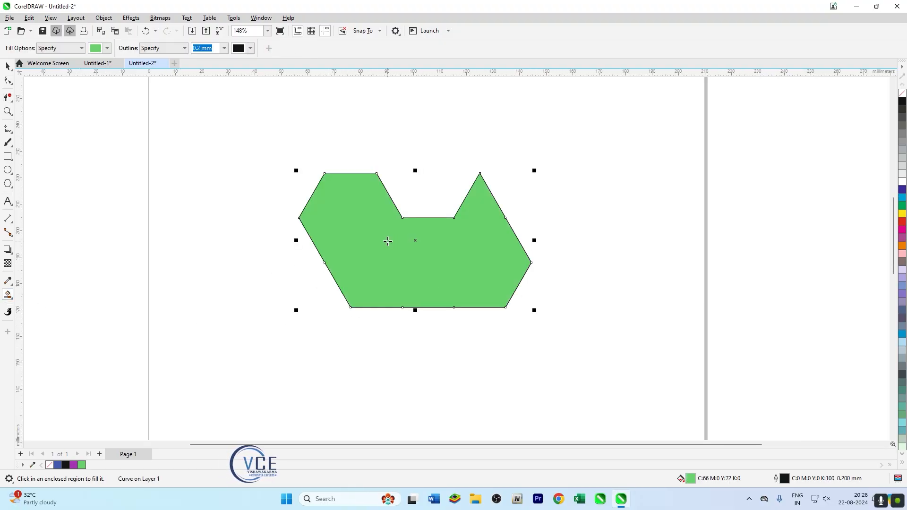
pyautogui.hotkey('ctrl', 'z')
pyautogui.click(393, 279)
pyautogui.click(360, 263)
pyautogui.click(398, 244)
pyautogui.click(7, 66)
pyautogui.press('Escape')
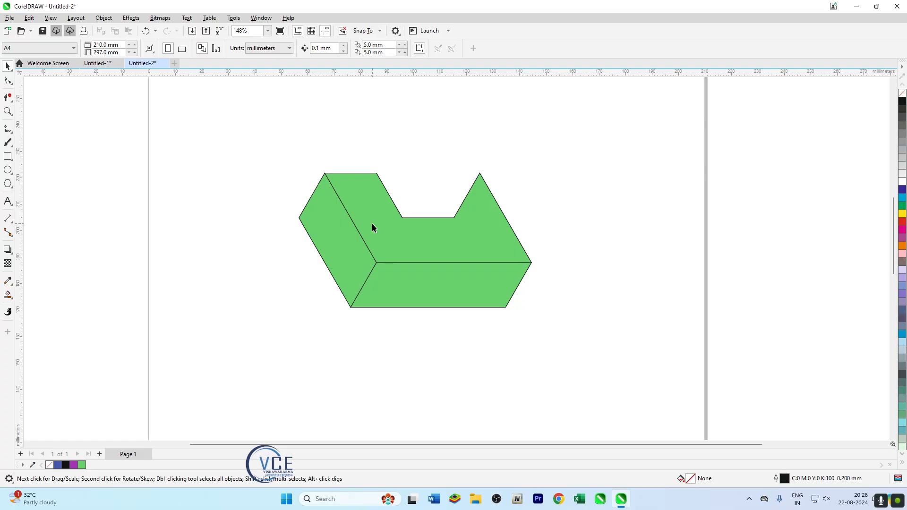
# Apply the preset brown-and-gold fountain fill to the notched upper face.
pyautogui.click(407, 228)
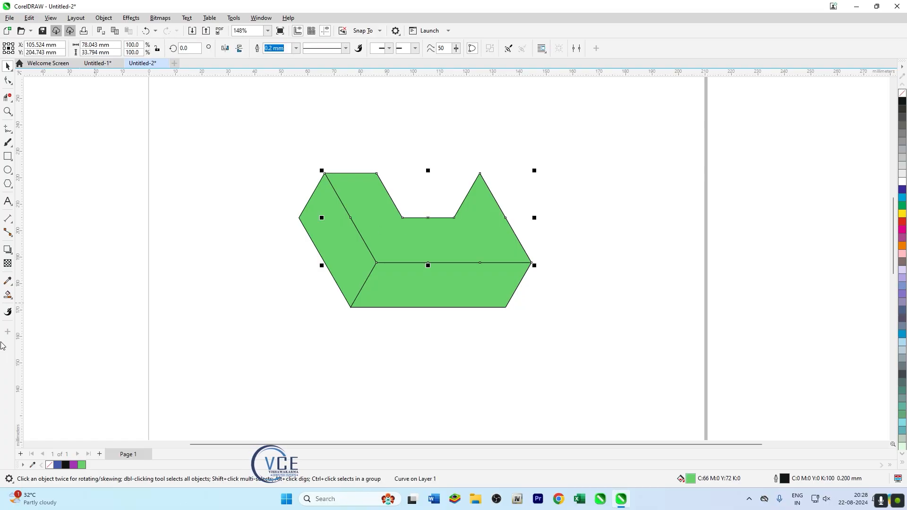
pyautogui.click(9, 296)
pyautogui.click(38, 294)
pyautogui.click(36, 48)
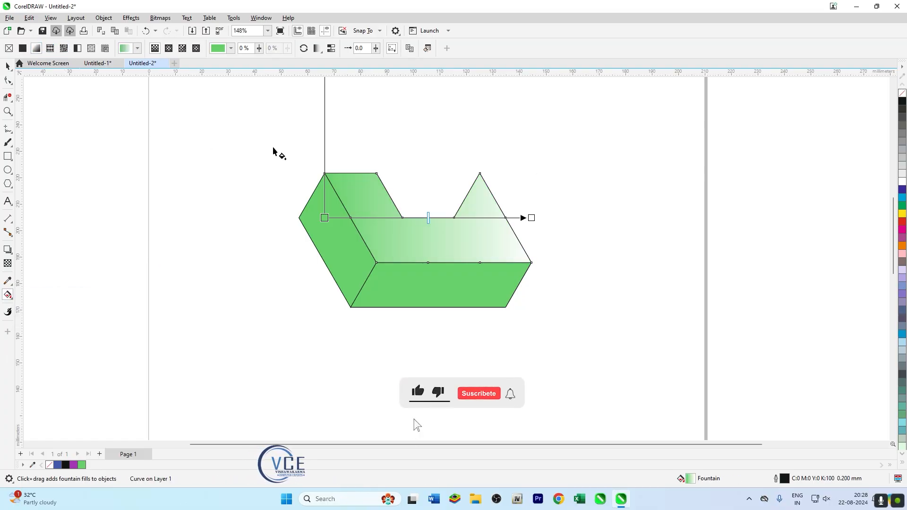
pyautogui.click(137, 48)
pyautogui.click(140, 122)
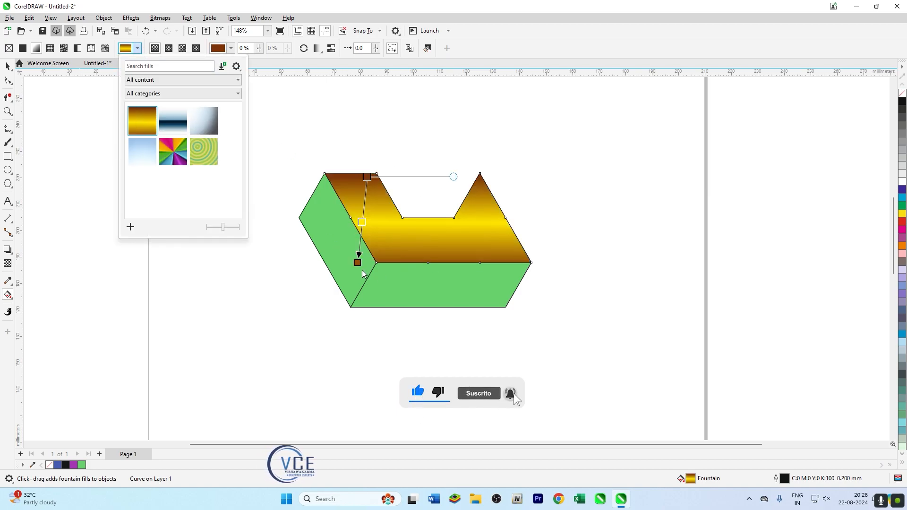
# Inspect the RGB and hex colour codes of the three gradient nodes on the notched upper face.
pyautogui.click(358, 263)
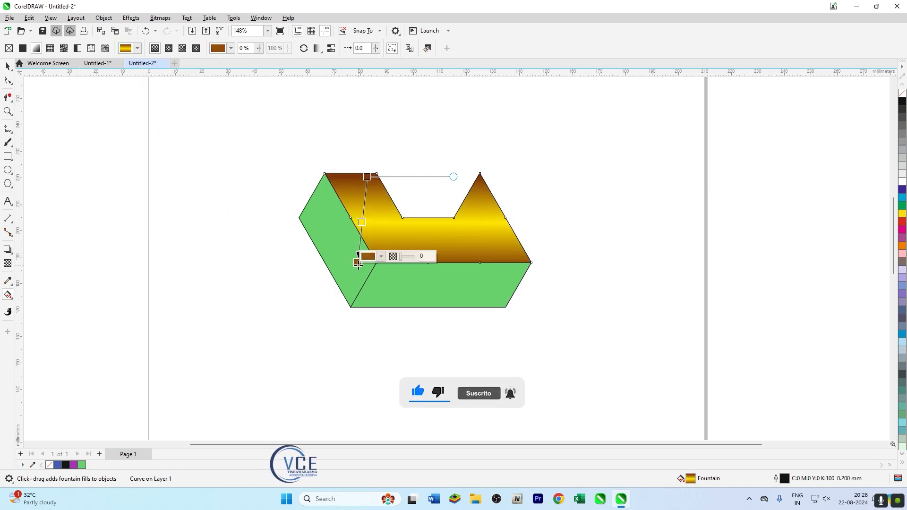
pyautogui.click(381, 257)
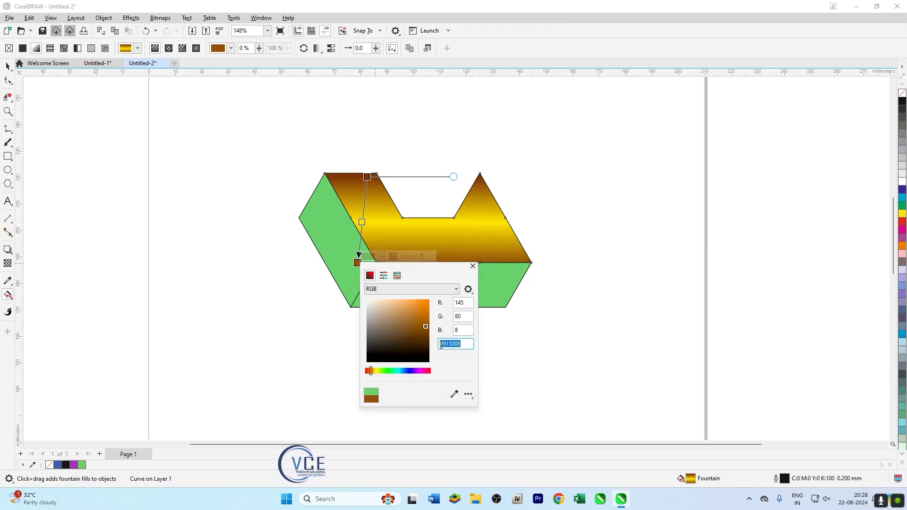
pyautogui.click(362, 222)
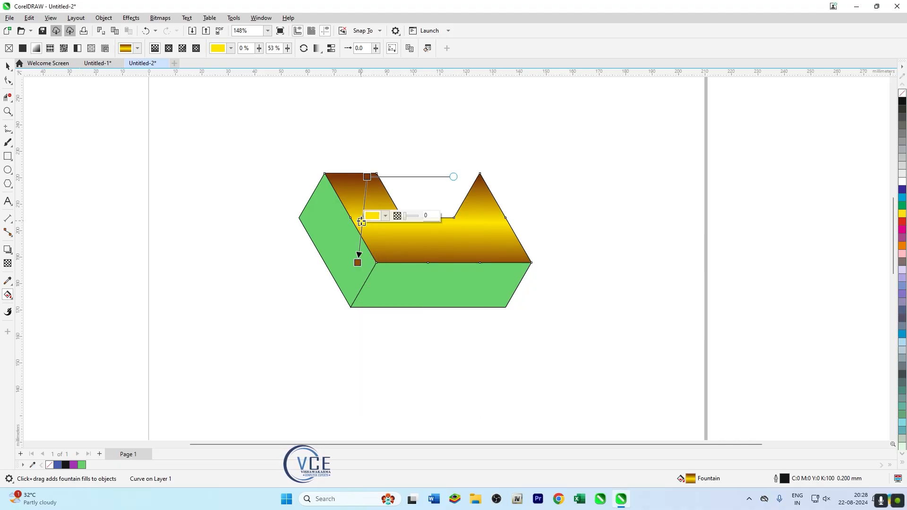
pyautogui.click(386, 216)
pyautogui.moveTo(461, 303); pyautogui.dragTo(442, 304)
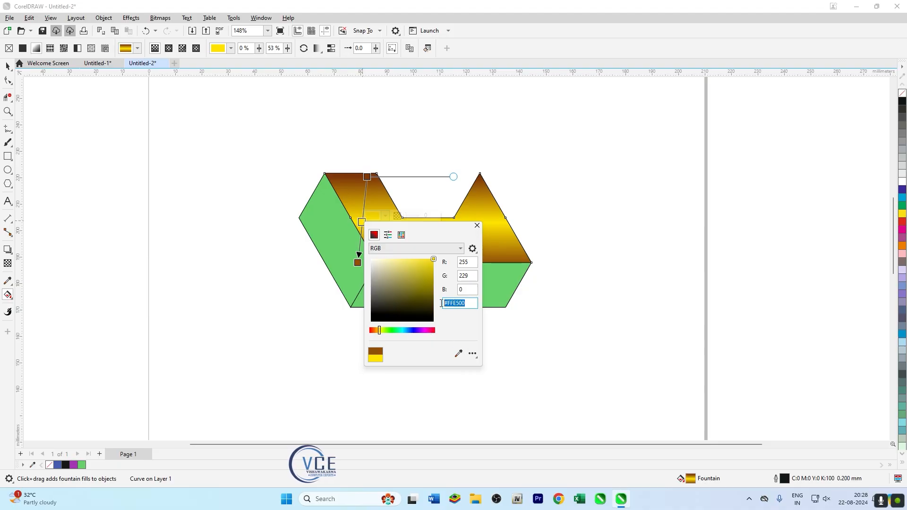
pyautogui.click(477, 226)
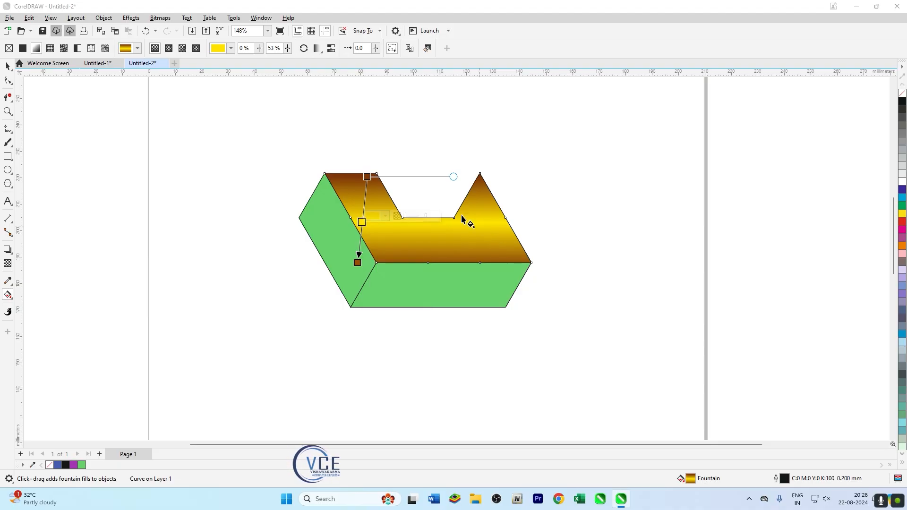
pyautogui.click(367, 177)
pyautogui.click(389, 172)
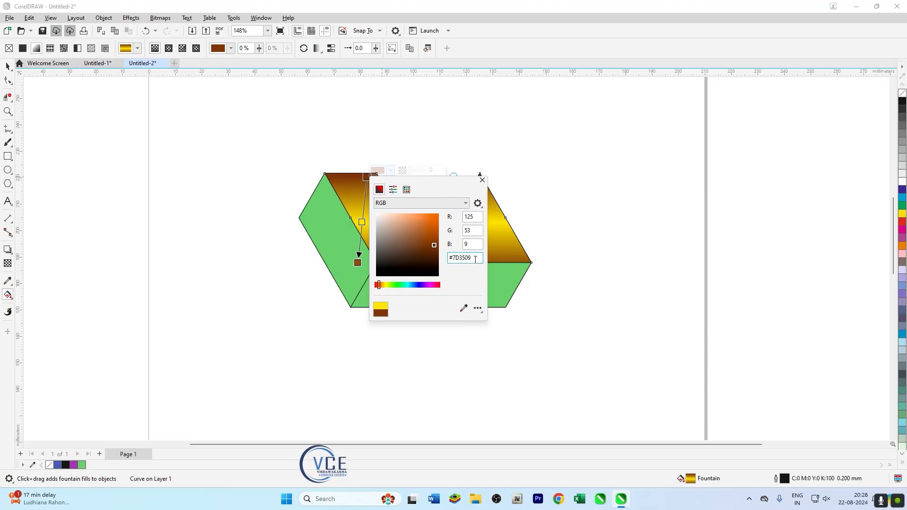
pyautogui.click(397, 325)
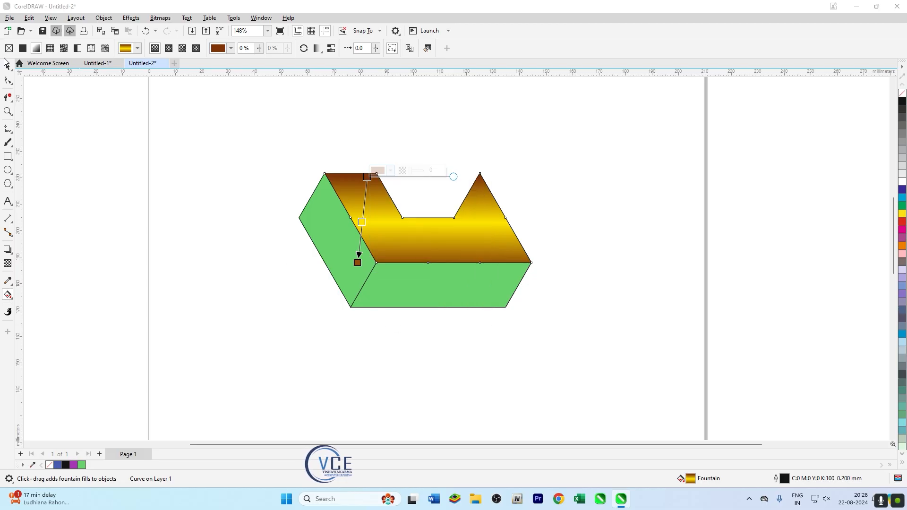
# Apply the preset brown-and-gold fountain fill to the lower front face.
pyautogui.click(6, 64)
pyautogui.click(421, 278)
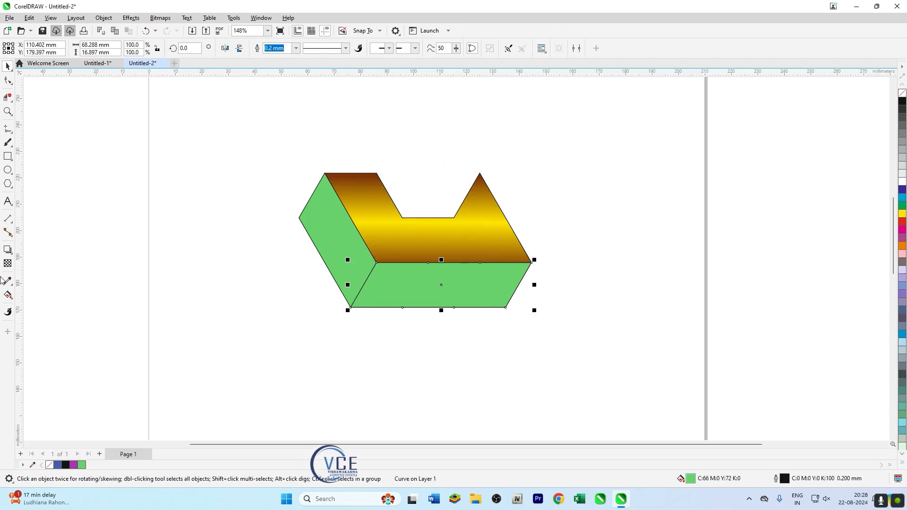
pyautogui.click(7, 295)
pyautogui.click(137, 48)
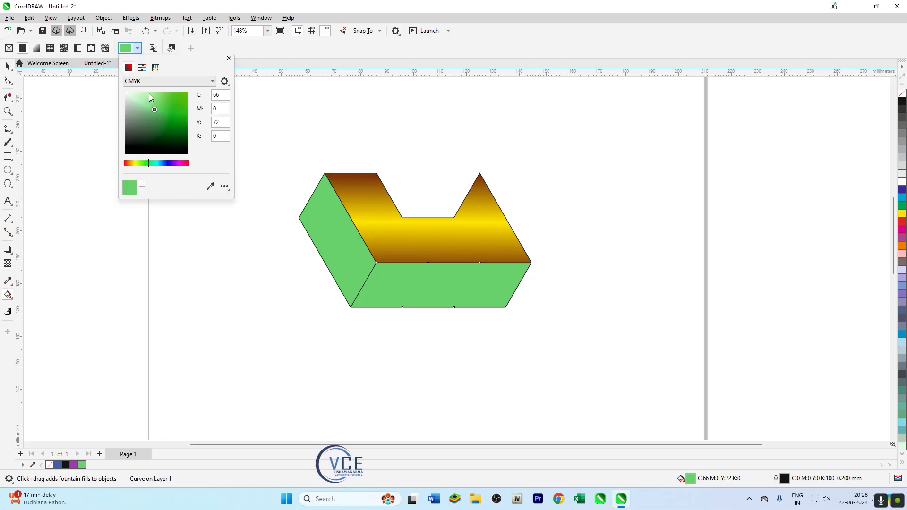
pyautogui.click(38, 50)
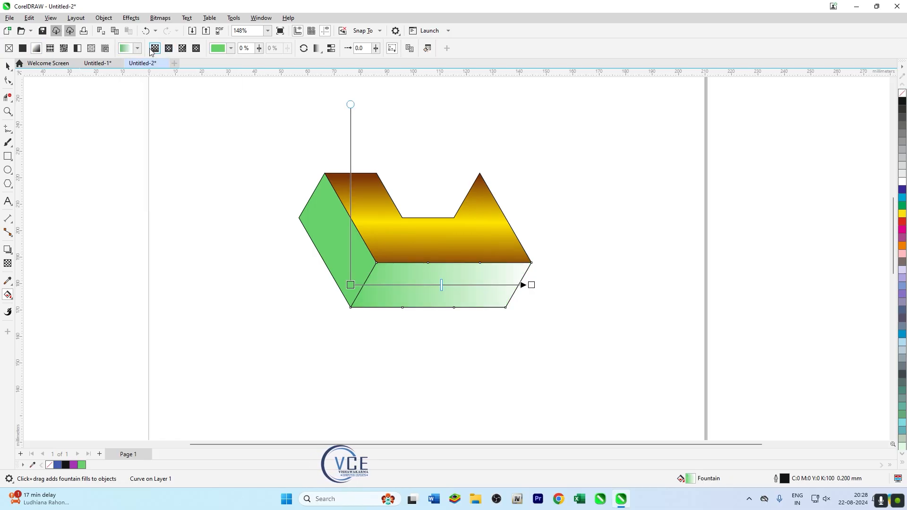
pyautogui.click(138, 49)
pyautogui.click(143, 124)
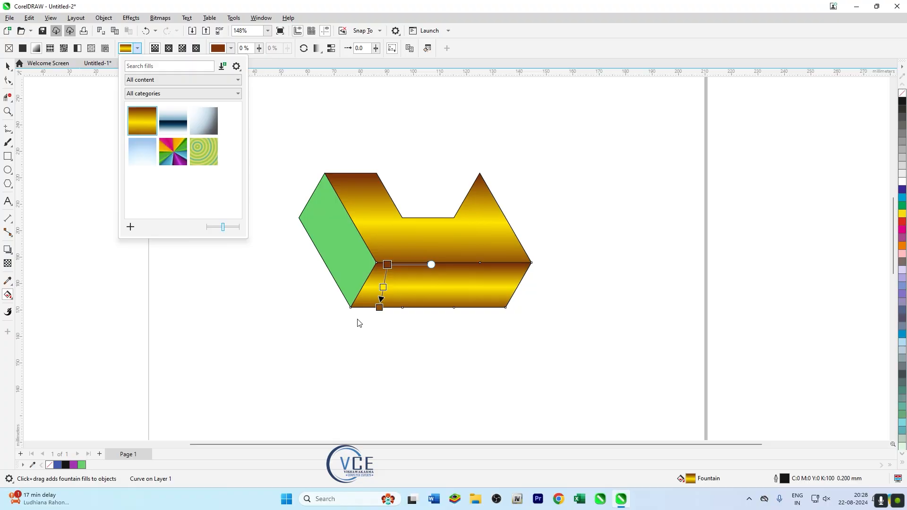
# Redirect the lower front face's gradient to run horizontally from its slanted left edge to its right edge.
pyautogui.moveTo(380, 308); pyautogui.dragTo(513, 294)
pyautogui.moveTo(387, 264); pyautogui.dragTo(365, 285)
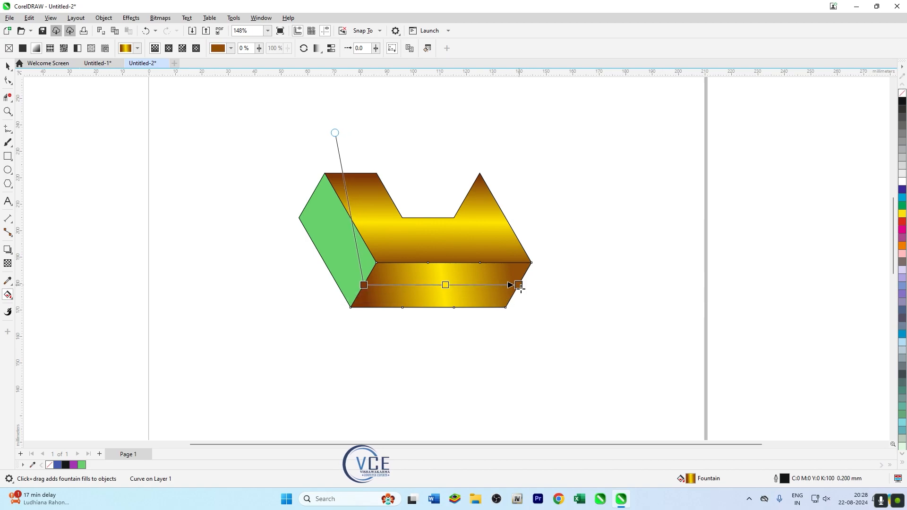
pyautogui.click(562, 314)
# Apply the preset brown-and-gold fountain fill to the remaining green side face.
pyautogui.click(330, 238)
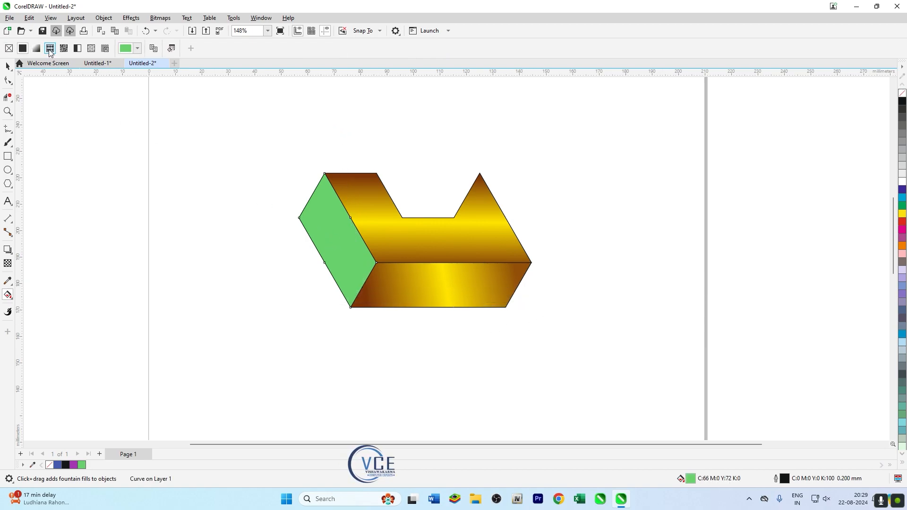
pyautogui.click(36, 48)
pyautogui.click(137, 49)
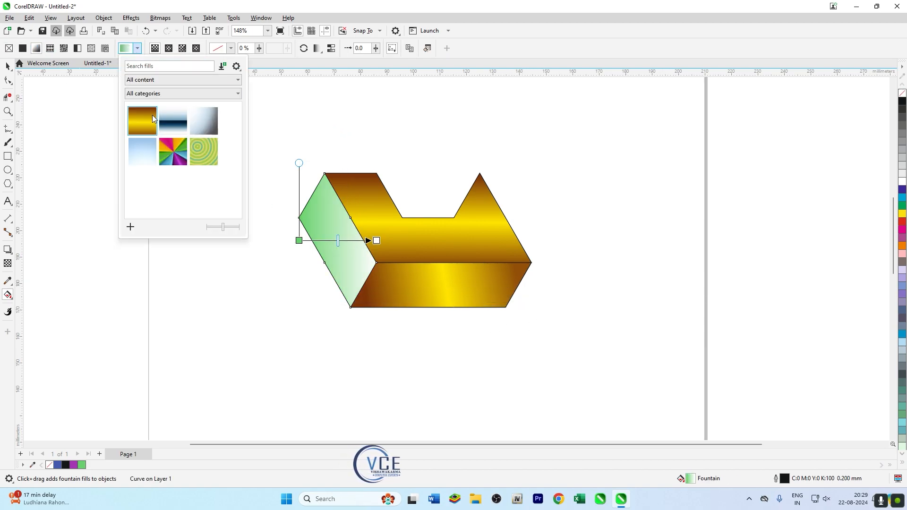
pyautogui.click(152, 119)
# Slant the side face's gradient so it runs diagonally from its upper edge to its lower end.
pyautogui.click(336, 332)
pyautogui.click(336, 273)
pyautogui.moveTo(313, 308); pyautogui.dragTo(363, 285)
pyautogui.moveTo(314, 180); pyautogui.dragTo(310, 197)
pyautogui.click(223, 216)
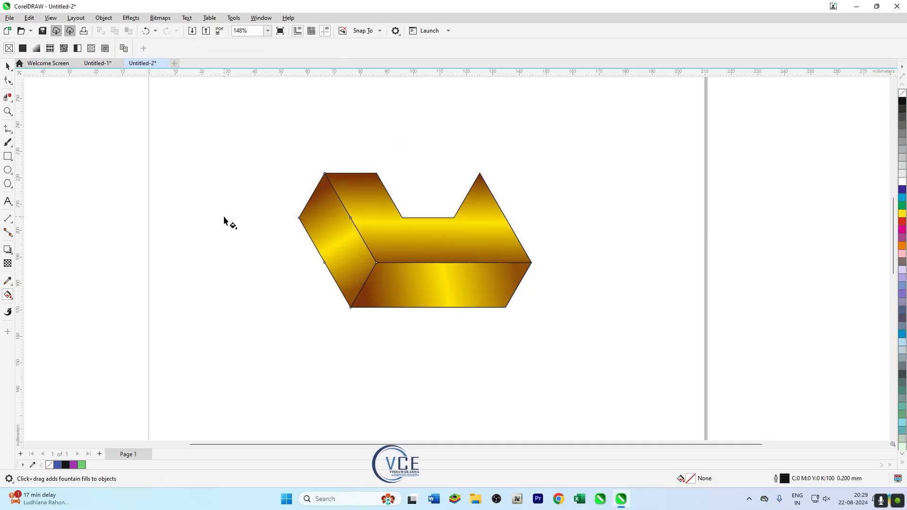
# Select all the golden faces and apply the Plastic texture effect to them.
pyautogui.click(7, 66)
pyautogui.scroll(-2, 306, 261)
pyautogui.moveTo(233, 179); pyautogui.dragTo(234, 178)
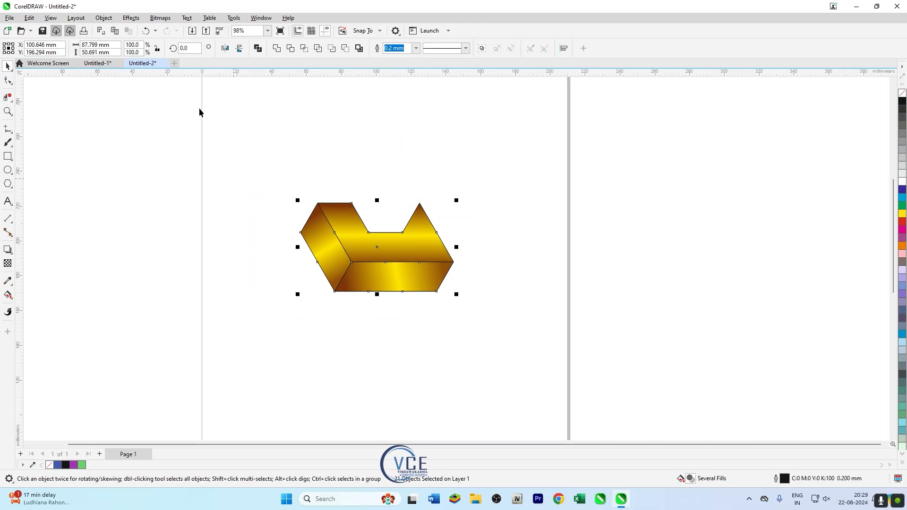
pyautogui.click(131, 18)
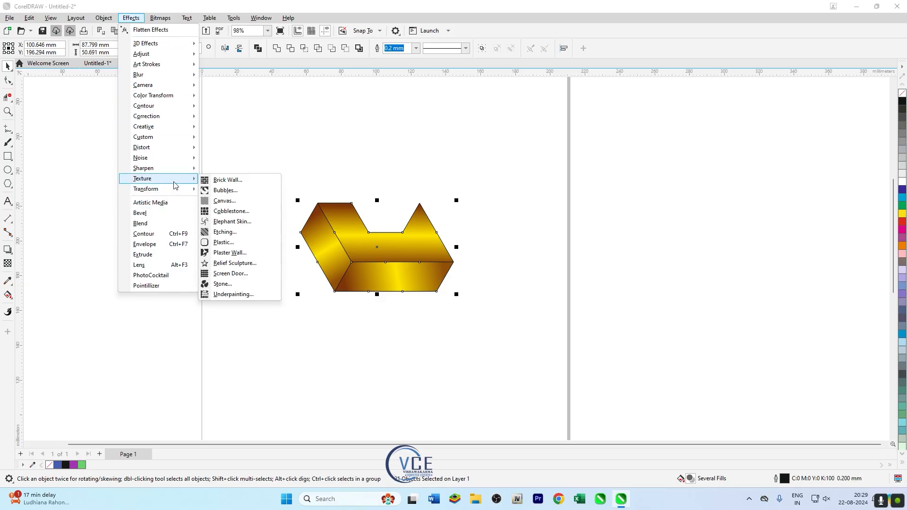
pyautogui.click(235, 241)
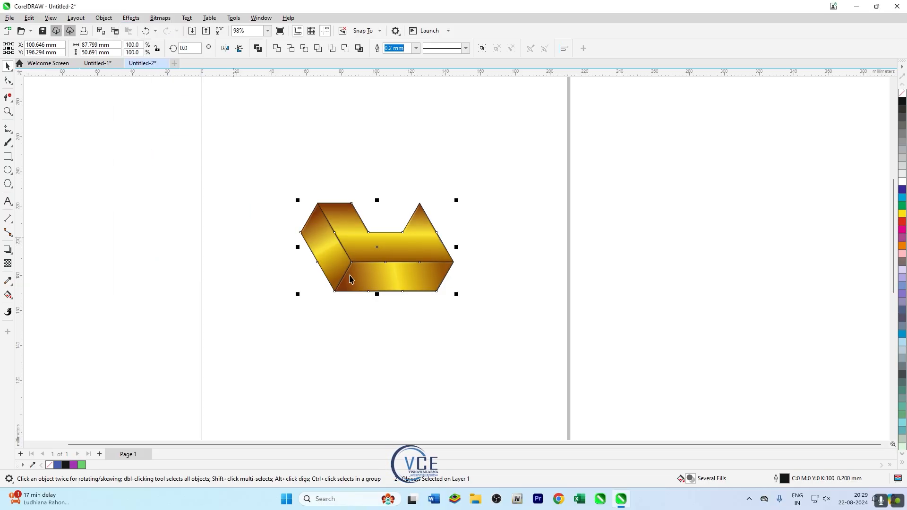
# Try a stronger highlight for the Plastic effect and set it back to 90.
pyautogui.scroll(3, 284, 243)
pyautogui.scroll(2, 283, 242)
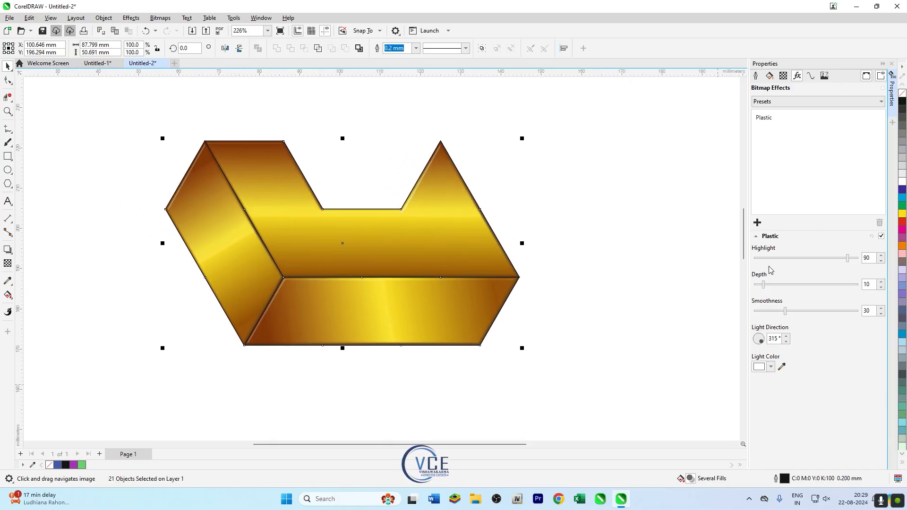
pyautogui.click(854, 258)
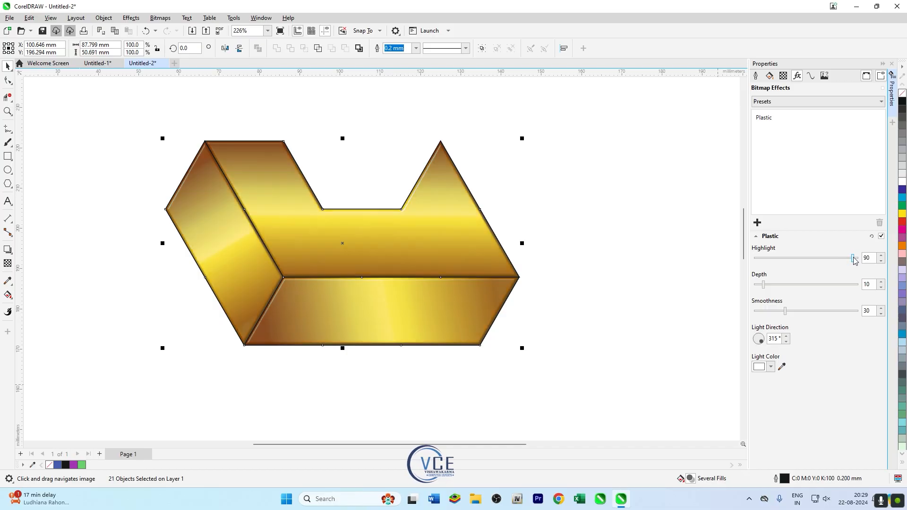
pyautogui.click(848, 259)
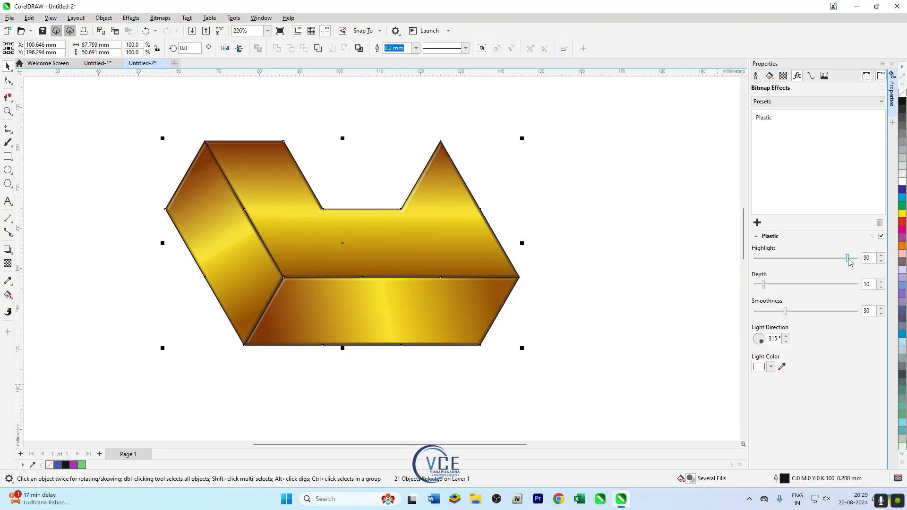
# Try several depths for the Plastic effect, setting depth to 12 and smoothness to 94.
pyautogui.click(801, 284)
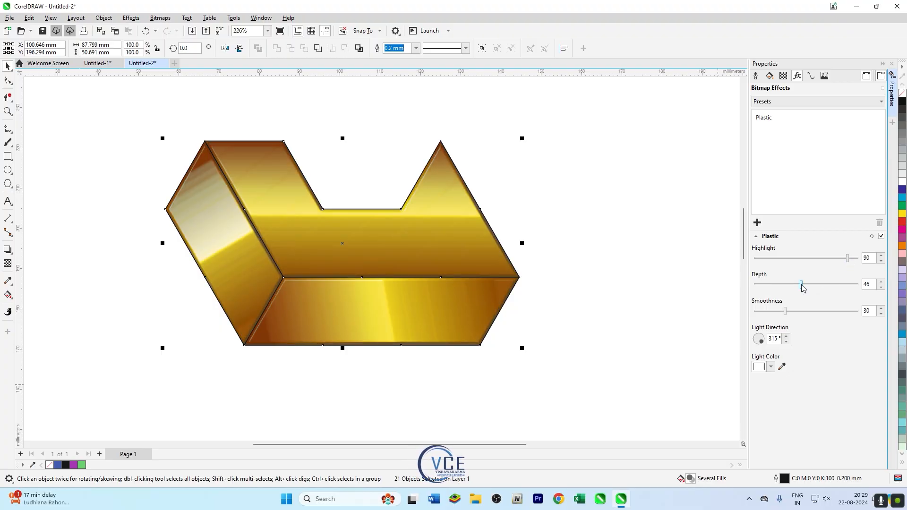
pyautogui.click(837, 284)
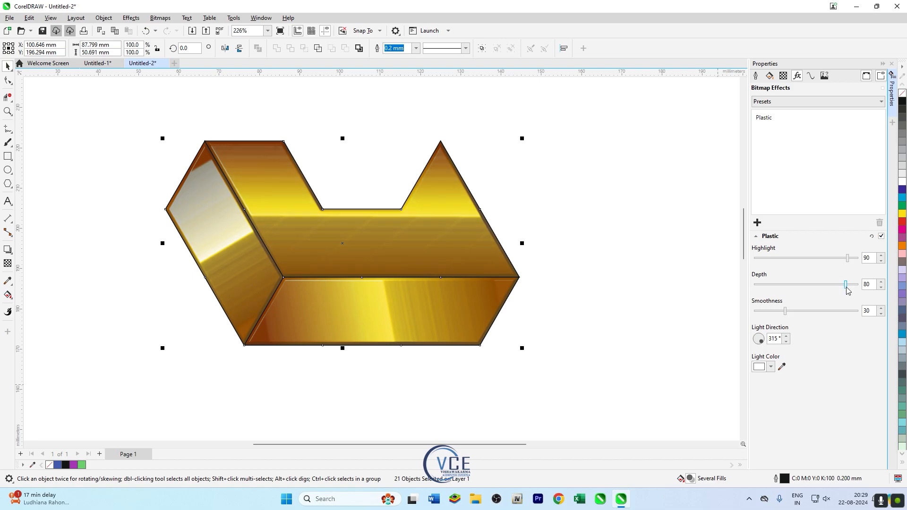
pyautogui.click(767, 284)
pyautogui.click(776, 284)
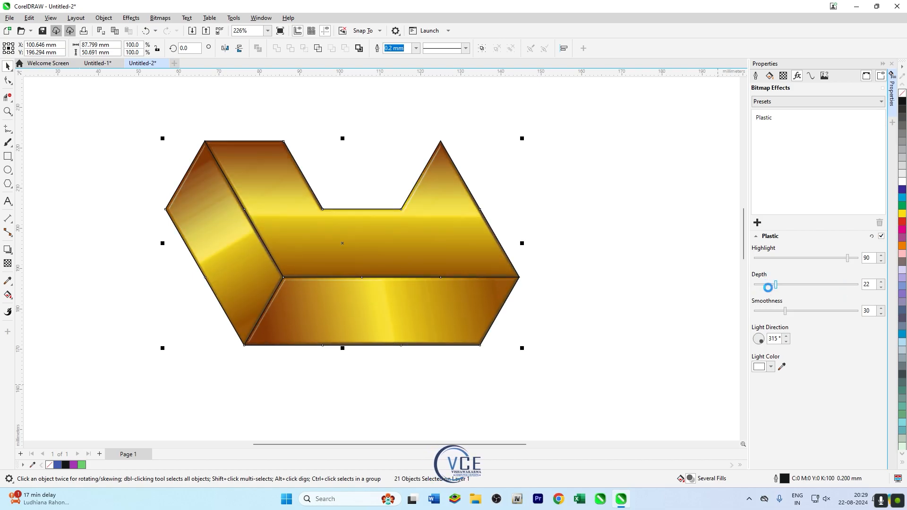
pyautogui.click(768, 285)
pyautogui.moveTo(799, 312); pyautogui.dragTo(854, 314)
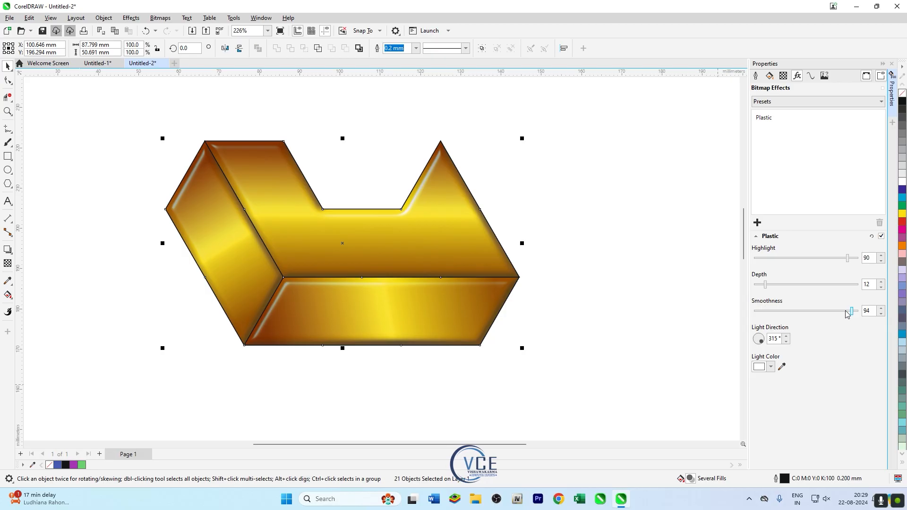
pyautogui.click(571, 297)
# Select all the pieces of the golden shape and group them.
pyautogui.scroll(-2, 569, 295)
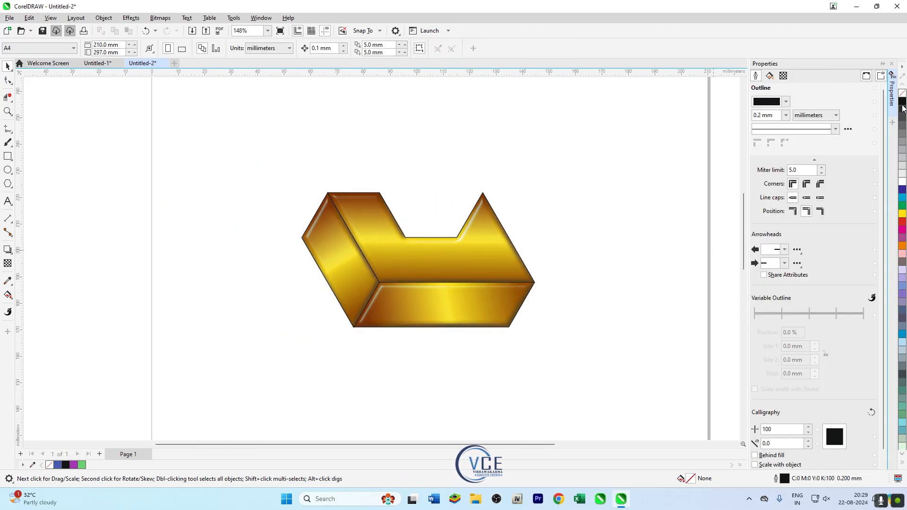
pyautogui.moveTo(641, 358); pyautogui.dragTo(257, 171)
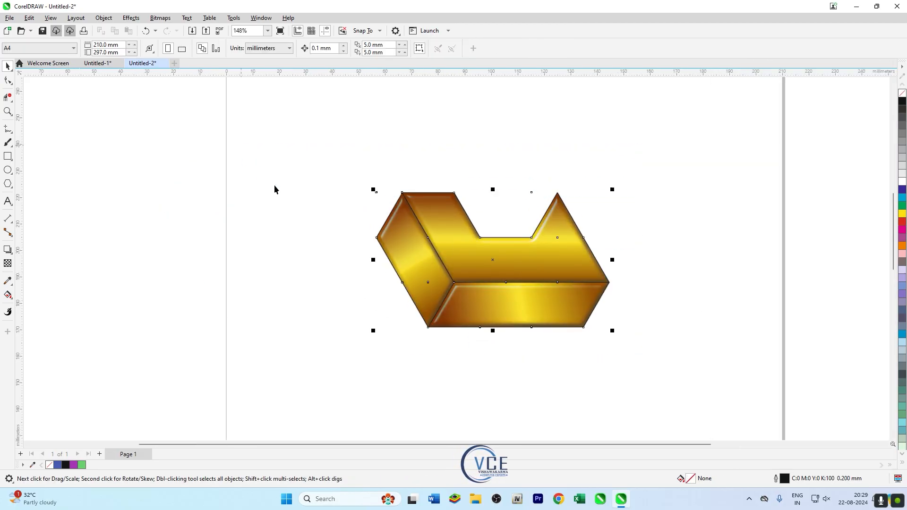
pyautogui.rightClick(466, 280)
pyautogui.click(515, 53)
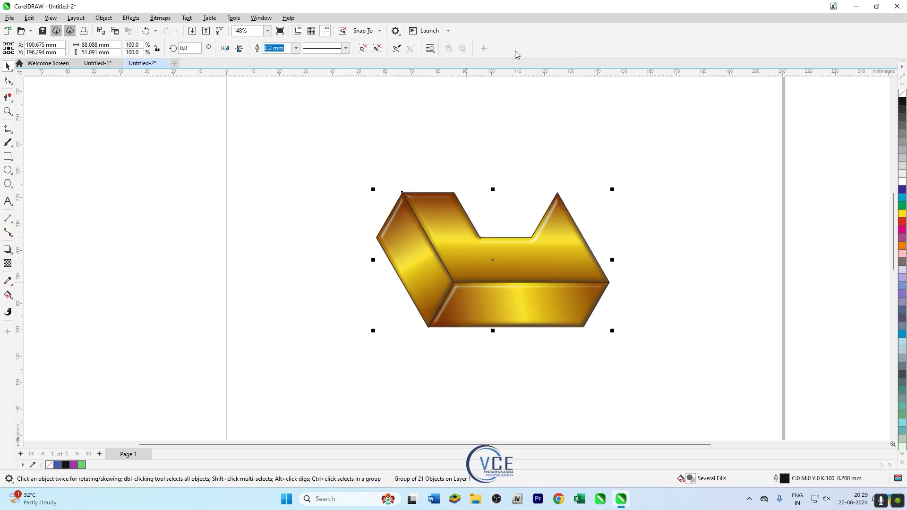
# Rotate a copy of the group by 120° about the notch's upper-left corner and repeat it for a third copy.
pyautogui.click(513, 252)
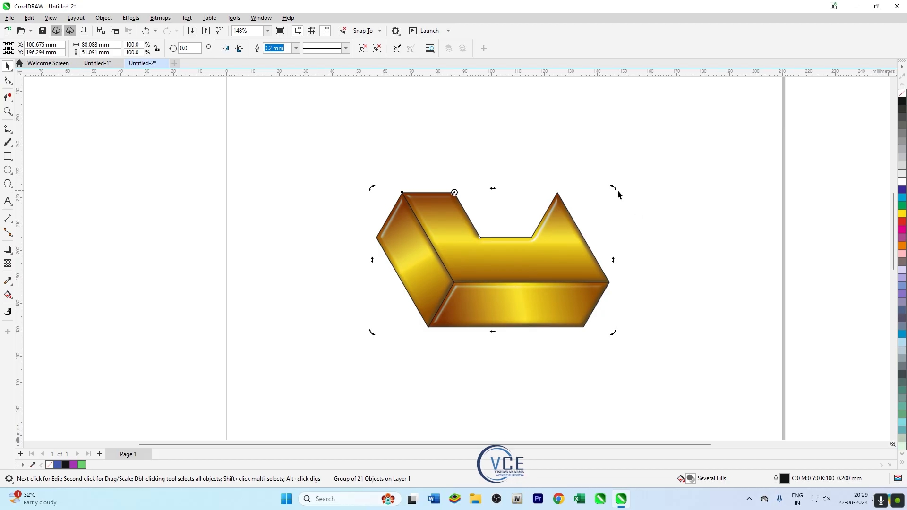
pyautogui.moveTo(615, 189); pyautogui.dragTo(434, 170)
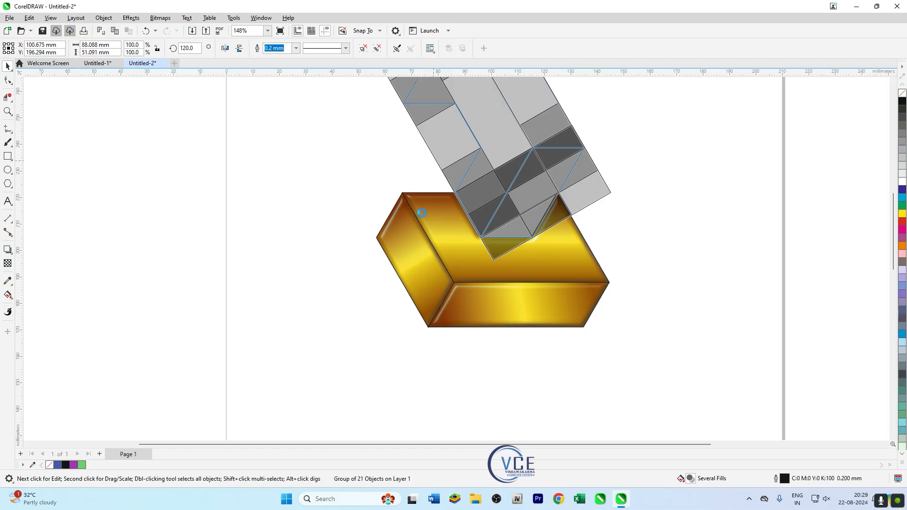
pyautogui.scroll(-3, 370, 290)
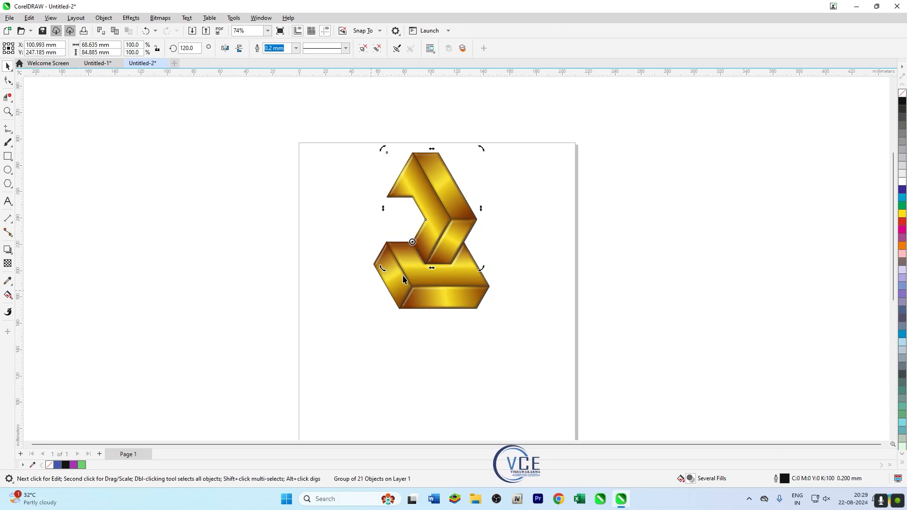
pyautogui.hotkey('ctrl', 'r')
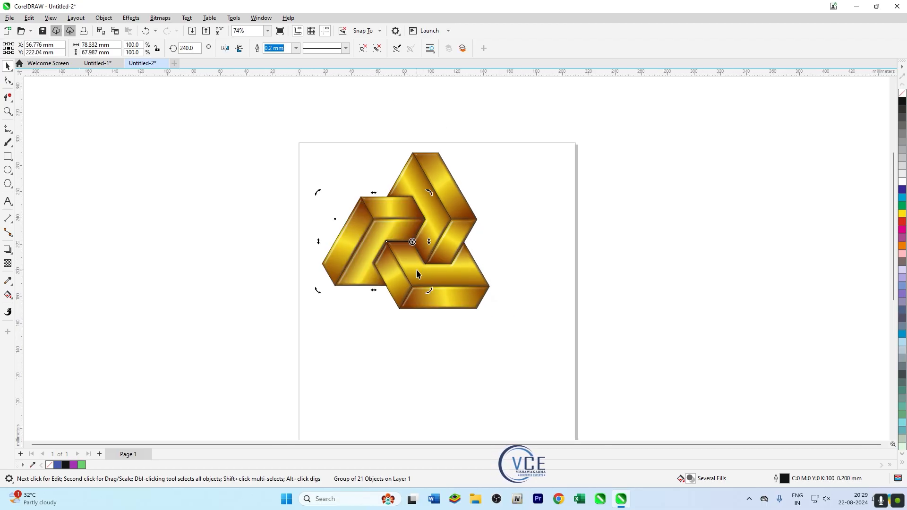
# Select all three groups, enlarge them to about 175 mm wide, and reduce their height to about 152 mm.
pyautogui.click(526, 341)
pyautogui.moveTo(533, 348); pyautogui.dragTo(319, 127)
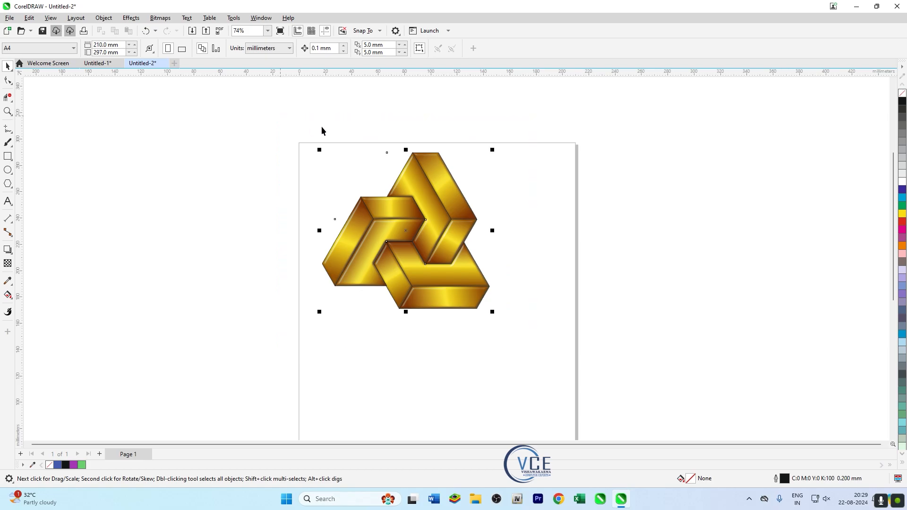
pyautogui.scroll(-3, 337, 129)
pyautogui.scroll(2, 351, 145)
pyautogui.moveTo(442, 253); pyautogui.dragTo(522, 298)
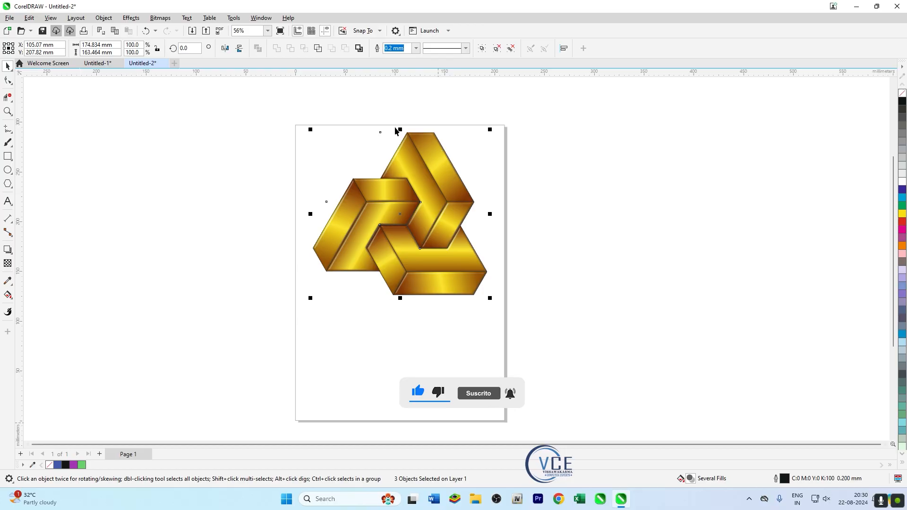
pyautogui.moveTo(398, 129); pyautogui.dragTo(401, 143)
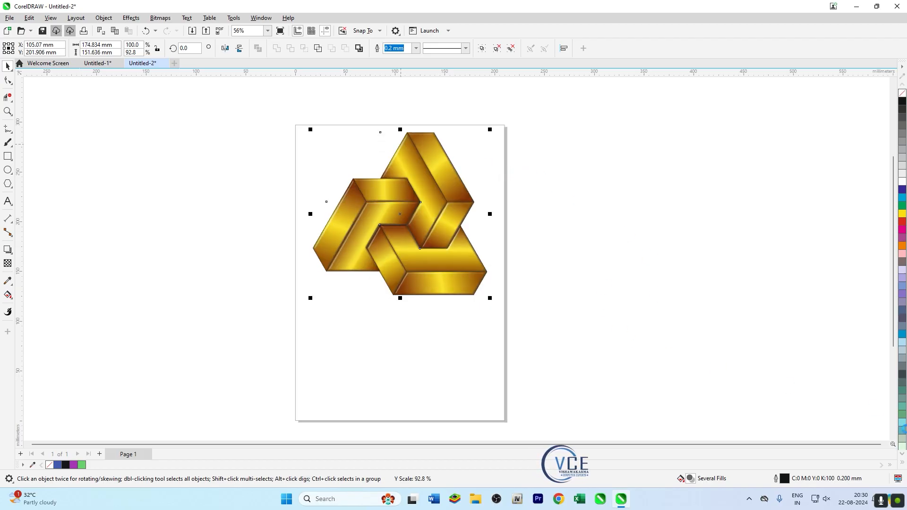
# Undo the last size changes and enlarge all three groups proportionally to about 177 mm wide.
pyautogui.hotkey('ctrl', 'z')
pyautogui.moveTo(509, 307); pyautogui.dragTo(248, 103)
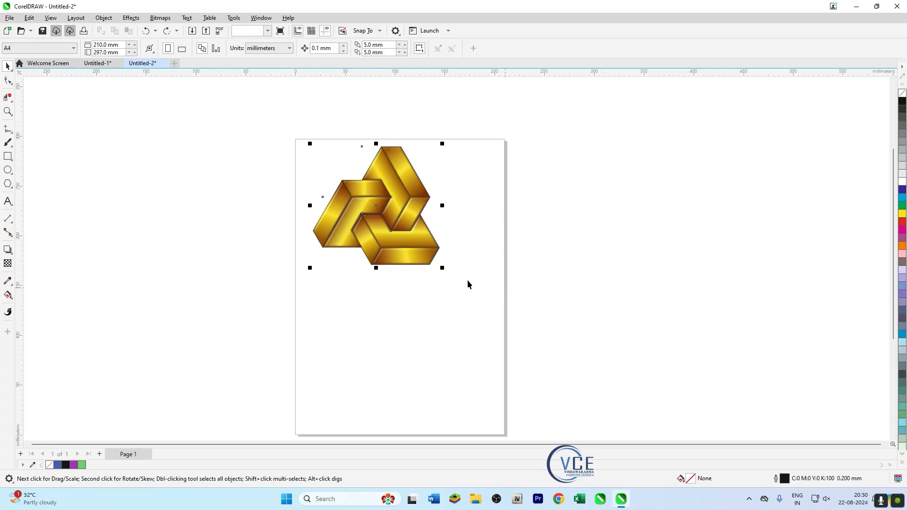
pyautogui.moveTo(442, 270); pyautogui.dragTo(491, 312)
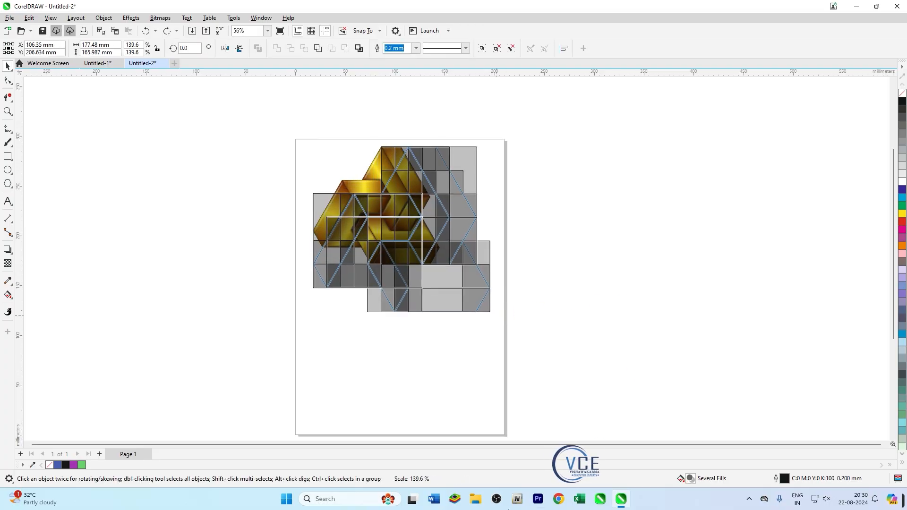
pyautogui.click(614, 286)
# Change the page to landscape and move the three selected groups down and slightly outward onto its left half.
pyautogui.scroll(-1, 356, 208)
pyautogui.scroll(-1, 294, 170)
pyautogui.moveTo(286, 146); pyautogui.dragTo(549, 313)
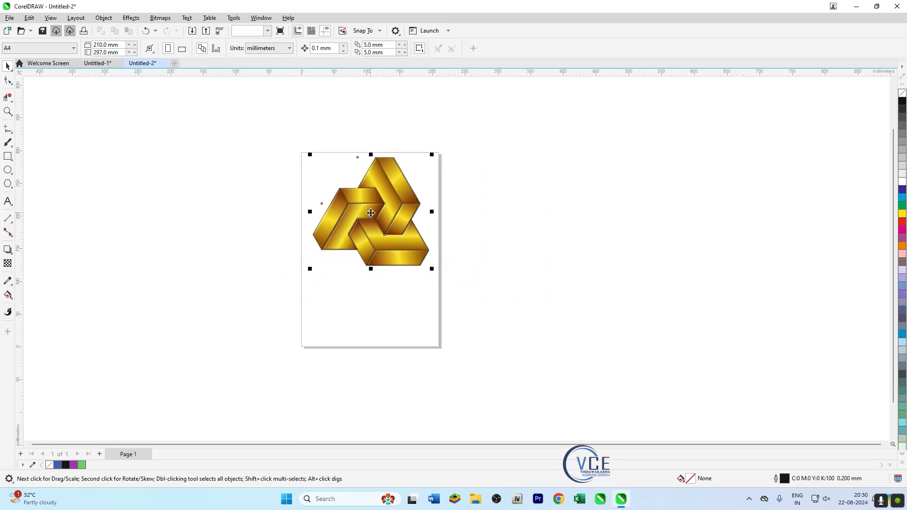
pyautogui.click(208, 169)
pyautogui.click(181, 48)
pyautogui.moveTo(410, 242); pyautogui.dragTo(365, 268)
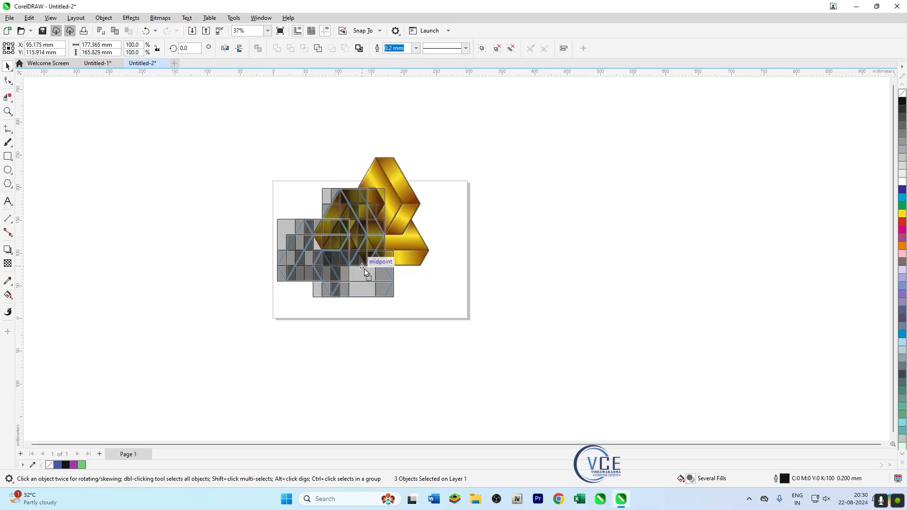
pyautogui.moveTo(345, 270); pyautogui.dragTo(345, 271)
pyautogui.scroll(3, 345, 271)
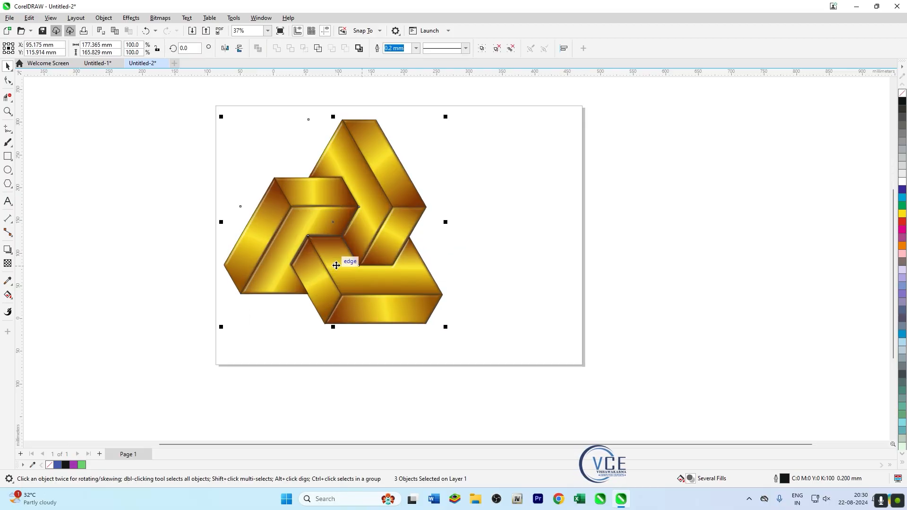
pyautogui.moveTo(477, 345); pyautogui.dragTo(389, 242)
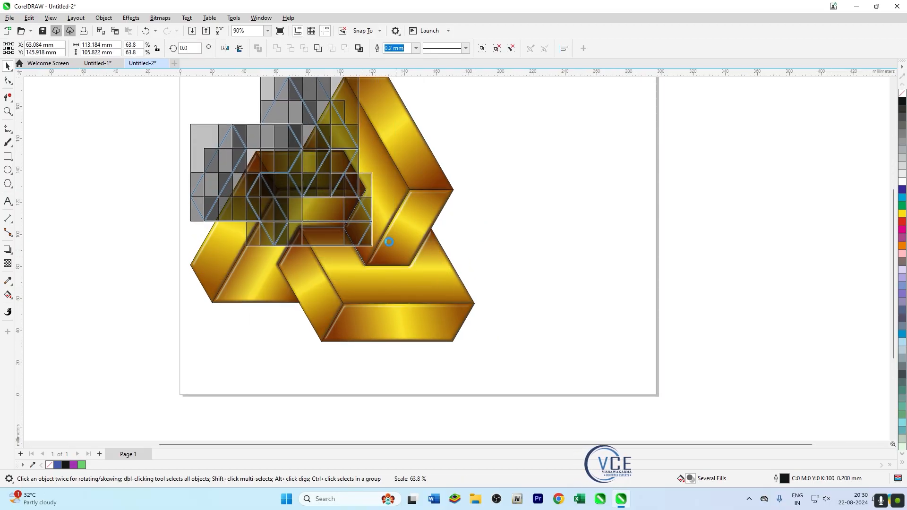
pyautogui.scroll(-2, 330, 265)
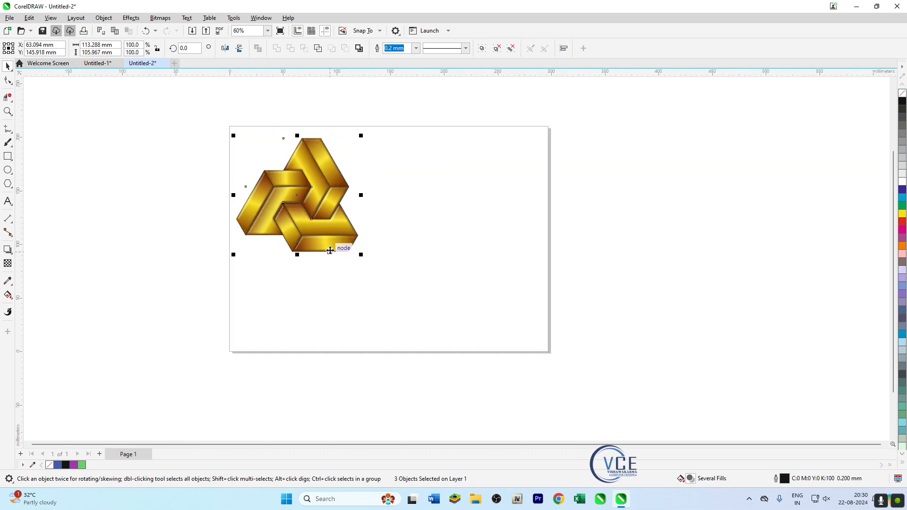
pyautogui.moveTo(333, 250); pyautogui.dragTo(337, 251)
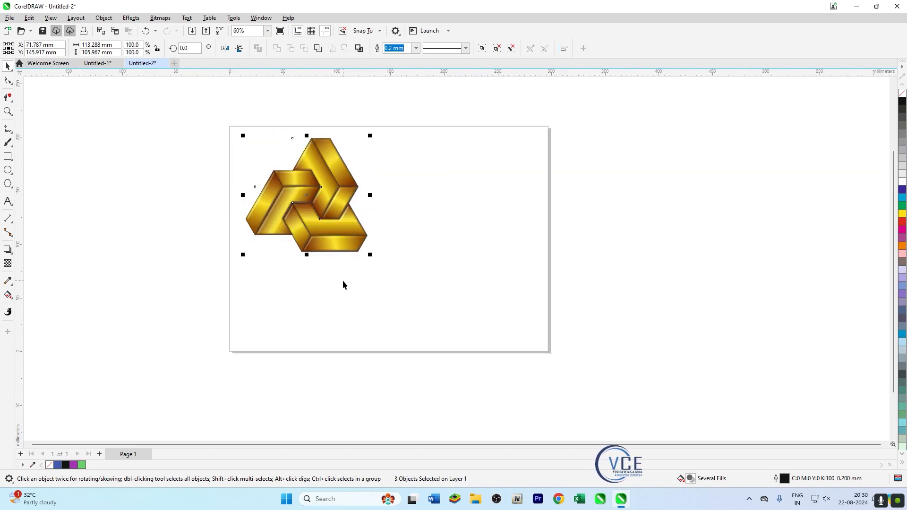
pyautogui.click(379, 293)
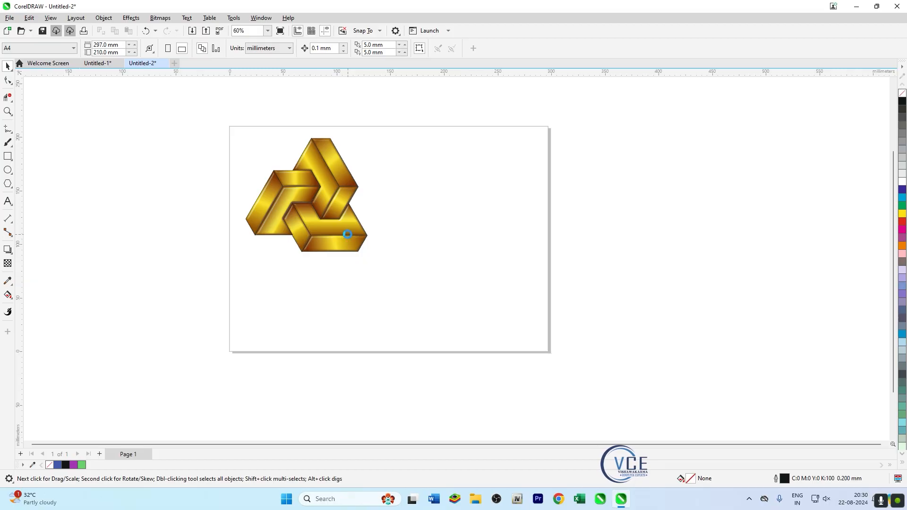
pyautogui.hotkey('ctrl', 'z')
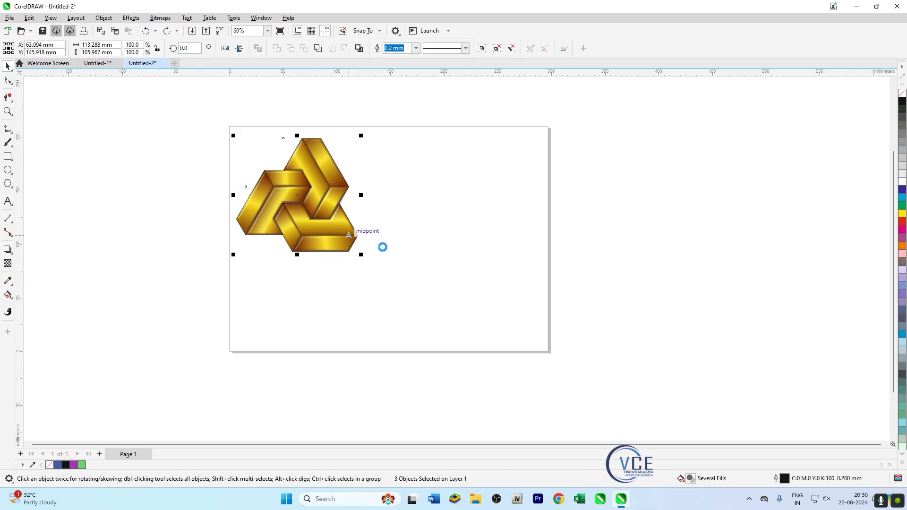
pyautogui.hotkey('ctrl', 'z')
# Shrink the logo about its center to about 111 mm wide, shift it left, and place a copy on the page's right half.
pyautogui.moveTo(430, 322); pyautogui.dragTo(397, 282)
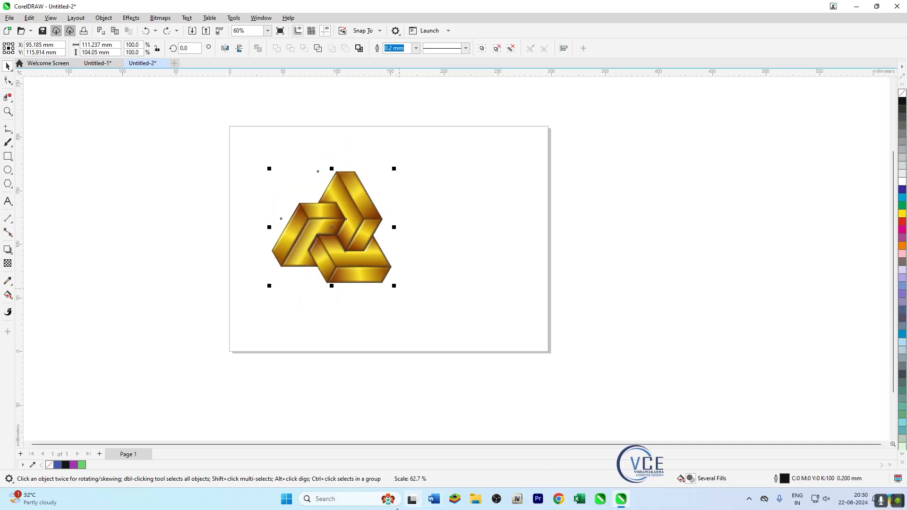
pyautogui.moveTo(327, 267); pyautogui.dragTo(299, 267)
pyautogui.moveTo(328, 231); pyautogui.dragTo(460, 225)
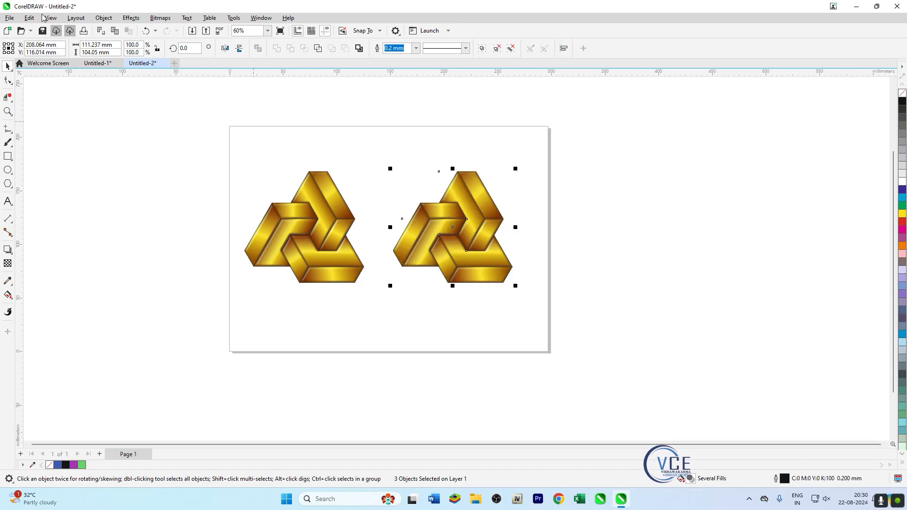
# Try the Brick Wall texture effect on the right-hand logo with roughness 6.
pyautogui.click(131, 17)
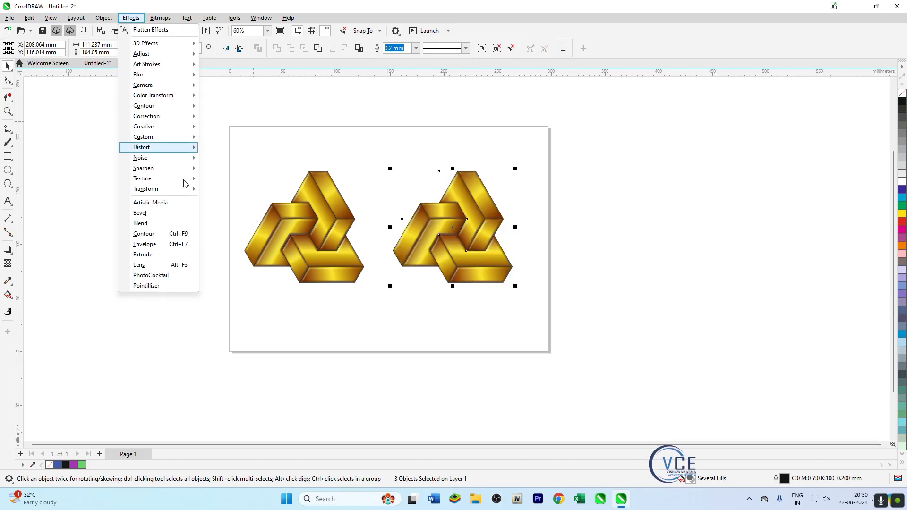
pyautogui.moveTo(190, 181)
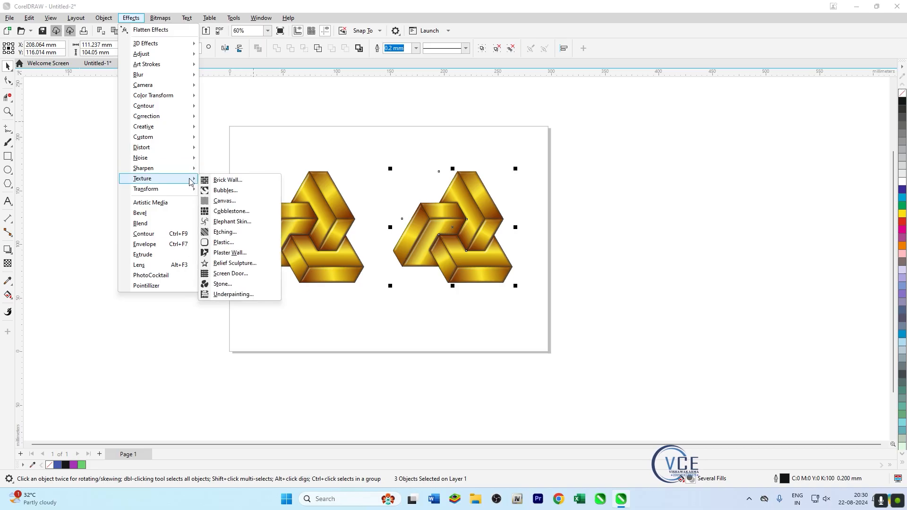
pyautogui.click(228, 180)
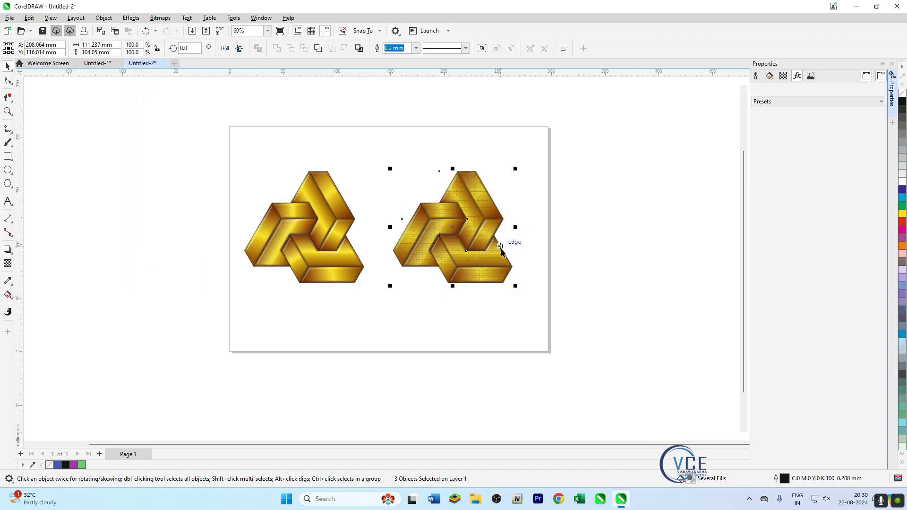
pyautogui.scroll(2, 499, 247)
pyautogui.scroll(1, 235, 237)
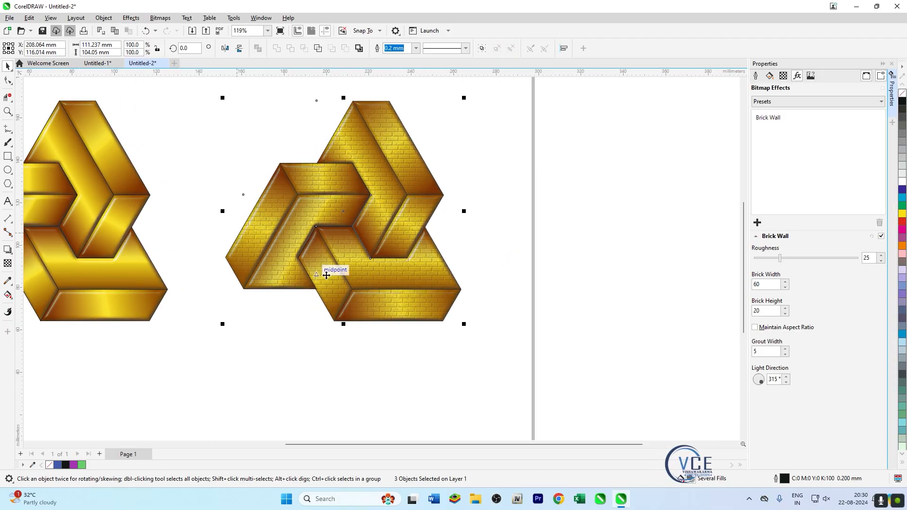
pyautogui.click(759, 259)
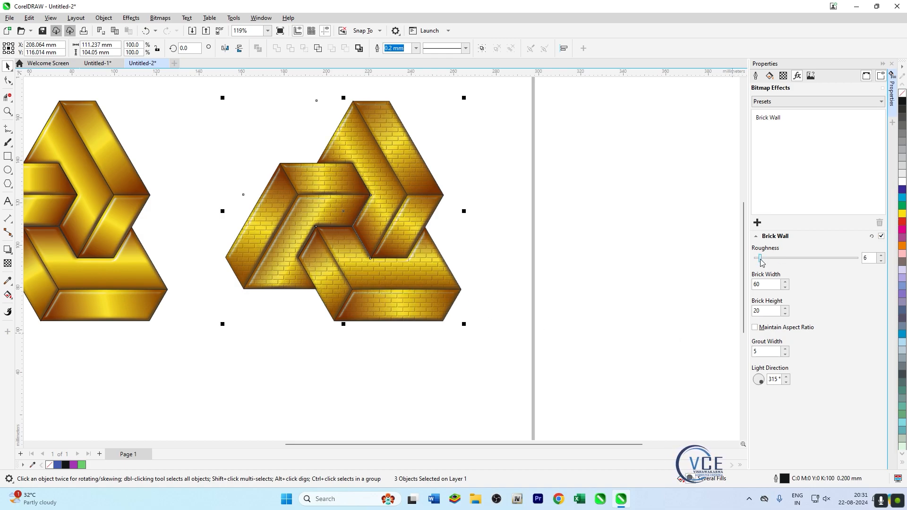
pyautogui.scroll(-2, 604, 268)
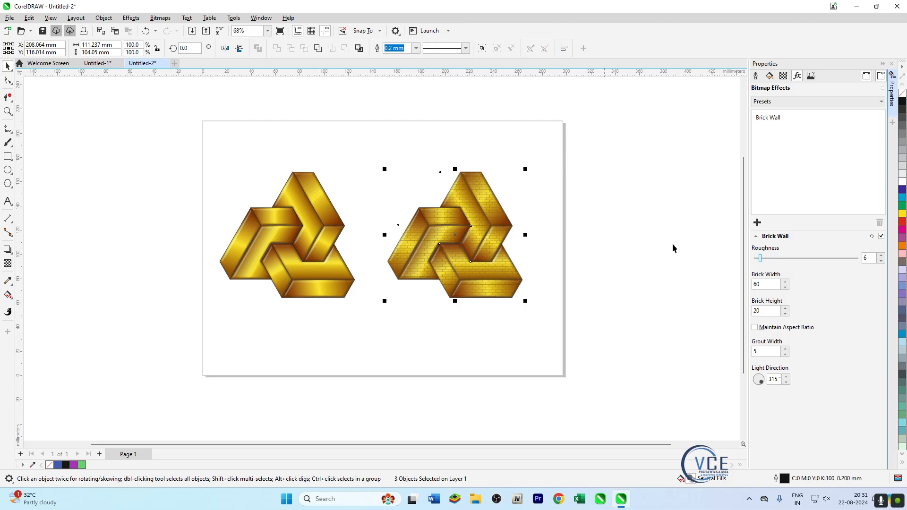
pyautogui.click(891, 65)
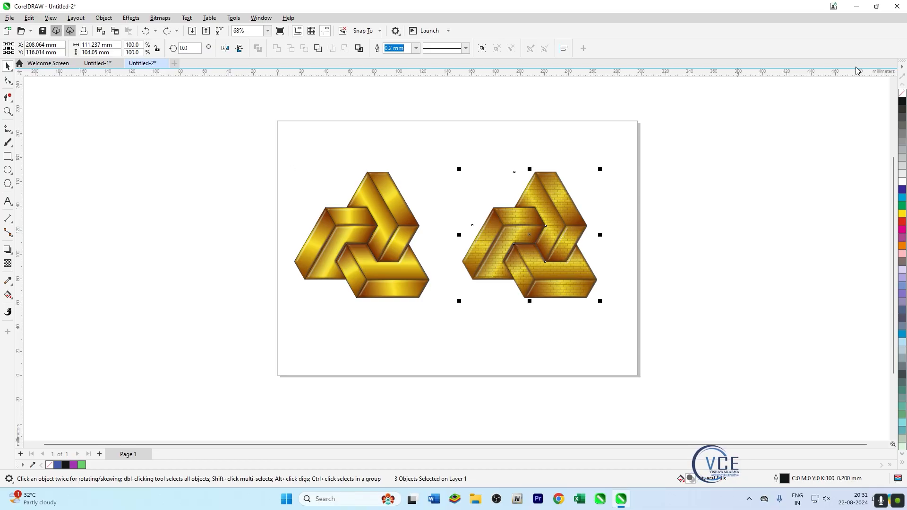
# Select the right-hand logo and apply the Stone texture effect to it.
pyautogui.moveTo(657, 342); pyautogui.dragTo(438, 184)
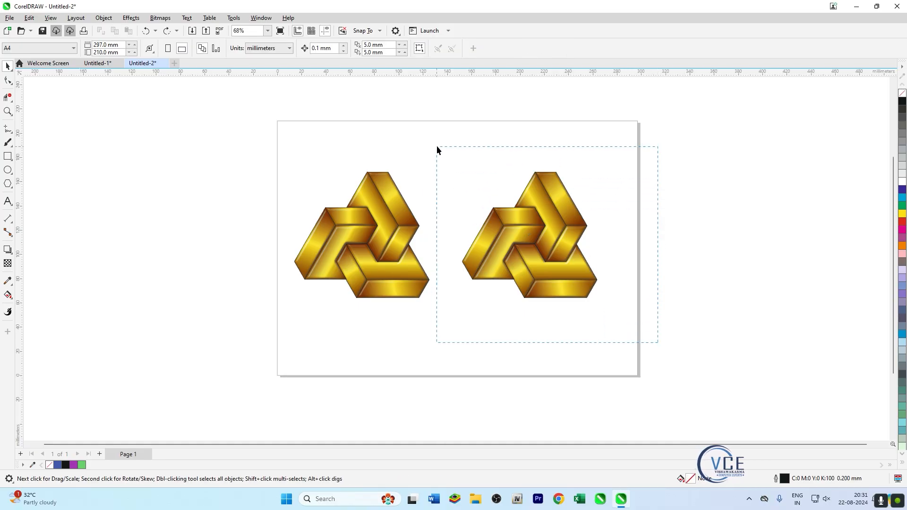
pyautogui.moveTo(436, 146); pyautogui.dragTo(436, 146)
pyautogui.click(131, 18)
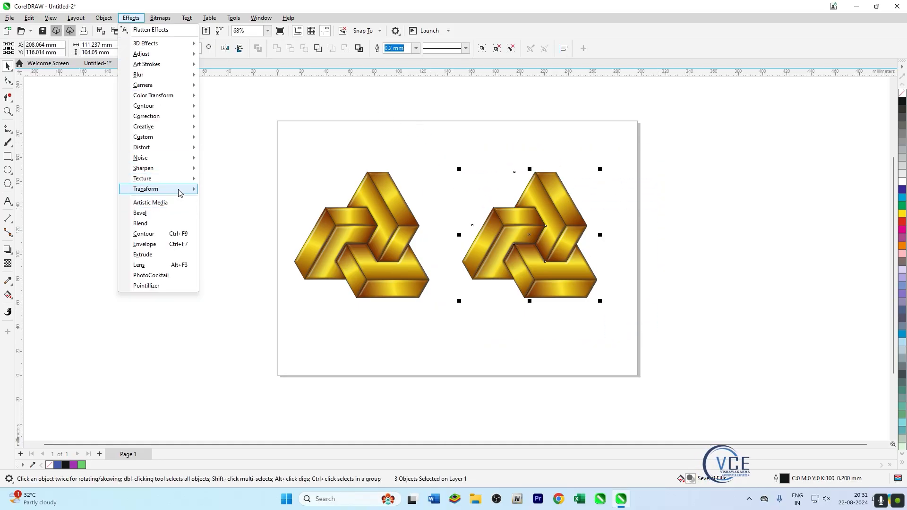
pyautogui.moveTo(187, 178)
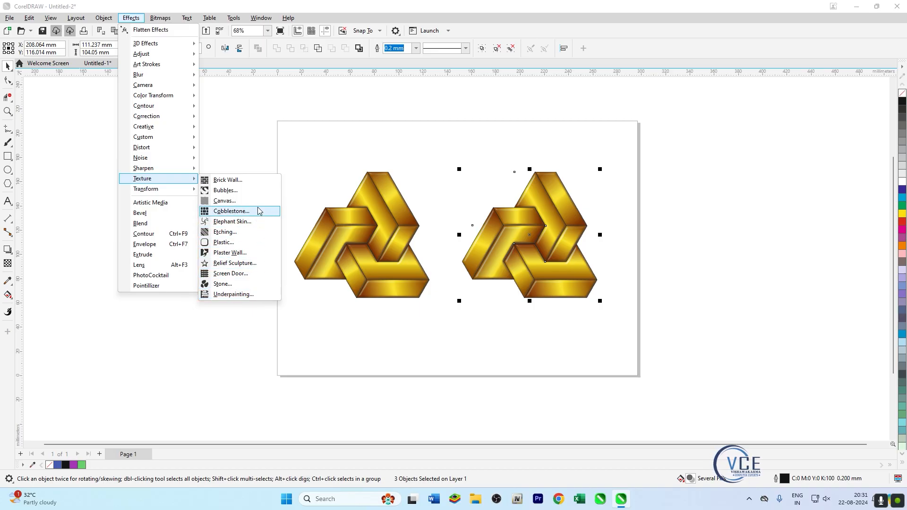
pyautogui.click(251, 282)
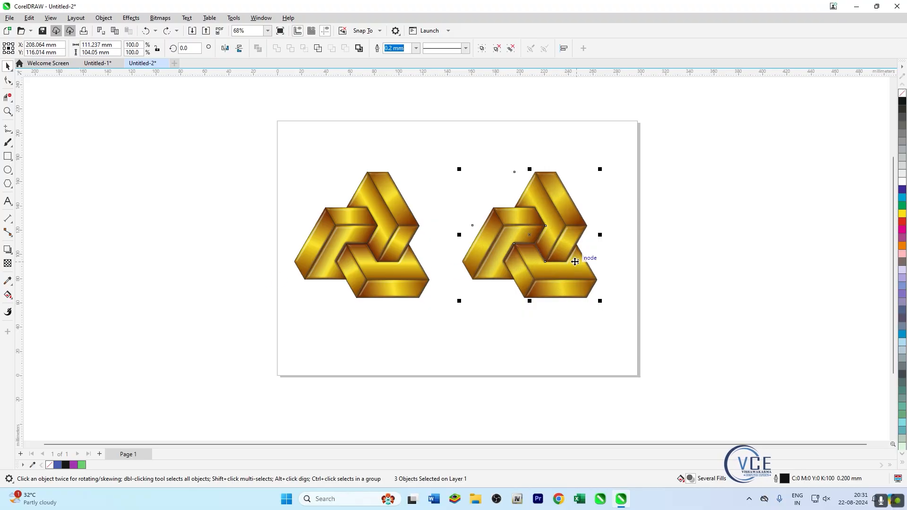
pyautogui.scroll(3, 489, 287)
pyautogui.scroll(1, 483, 284)
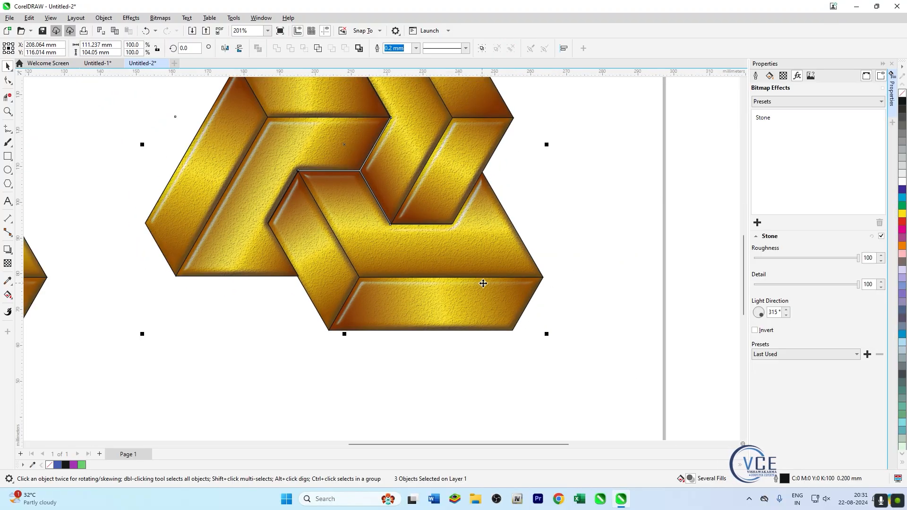
pyautogui.scroll(-2, 493, 304)
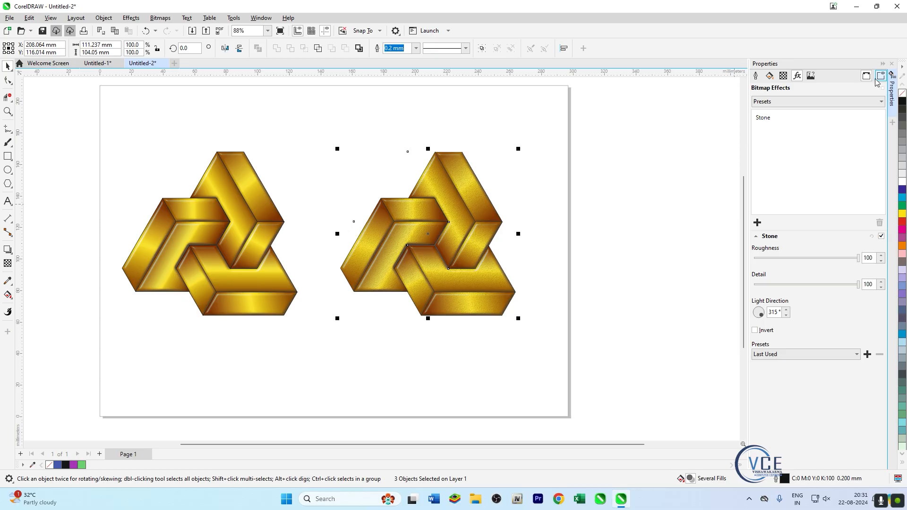
pyautogui.click(891, 65)
pyautogui.click(651, 236)
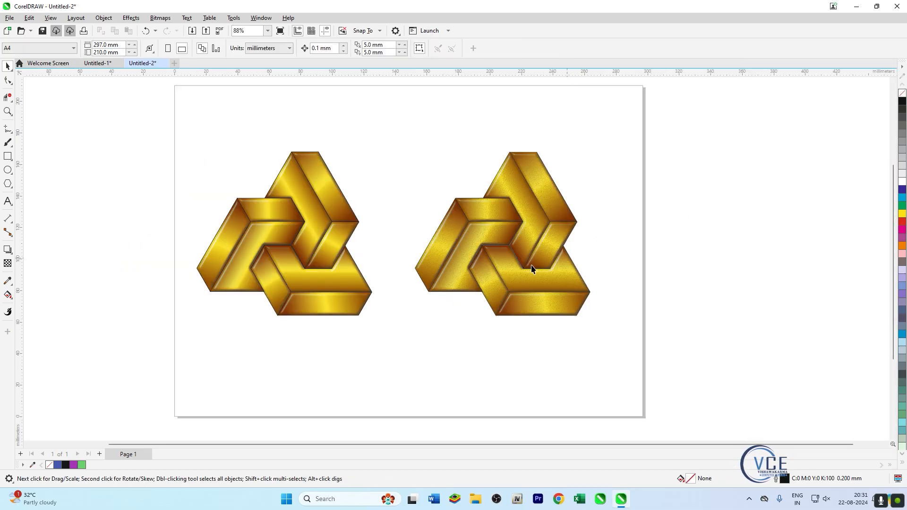
# Draw a rectangle about 301 by 147 mm around both logos, fill it black, and send it behind them.
pyautogui.scroll(-1, 532, 267)
pyautogui.press('F6')
pyautogui.moveTo(321, 188); pyautogui.dragTo(598, 324)
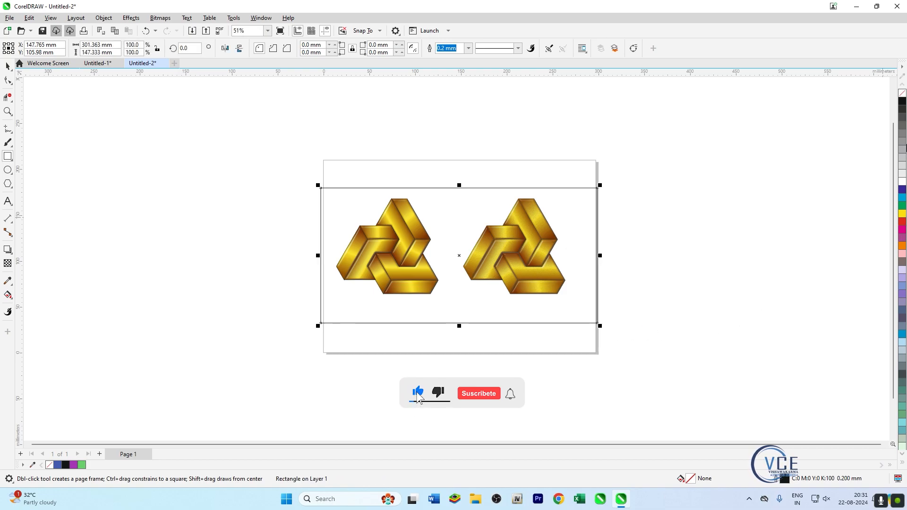
pyautogui.click(902, 101)
pyautogui.rightClick(525, 298)
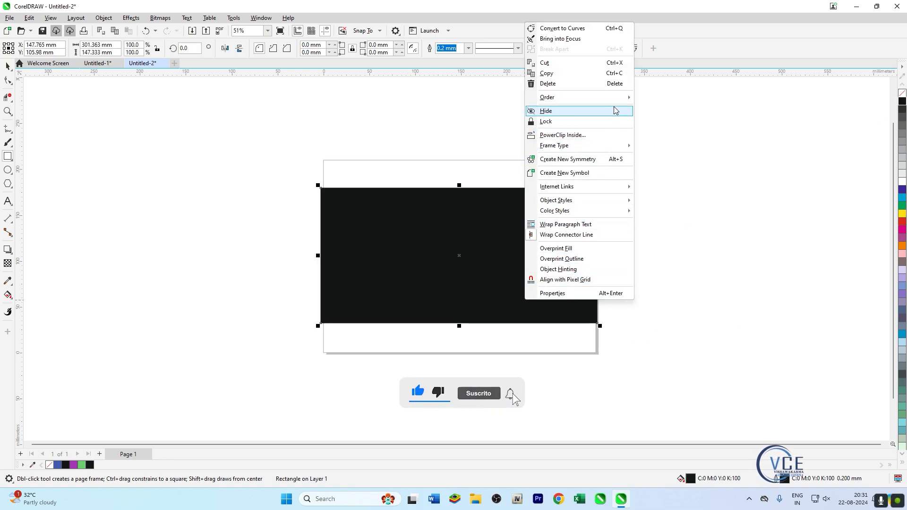
pyautogui.moveTo(624, 97)
pyautogui.click(647, 109)
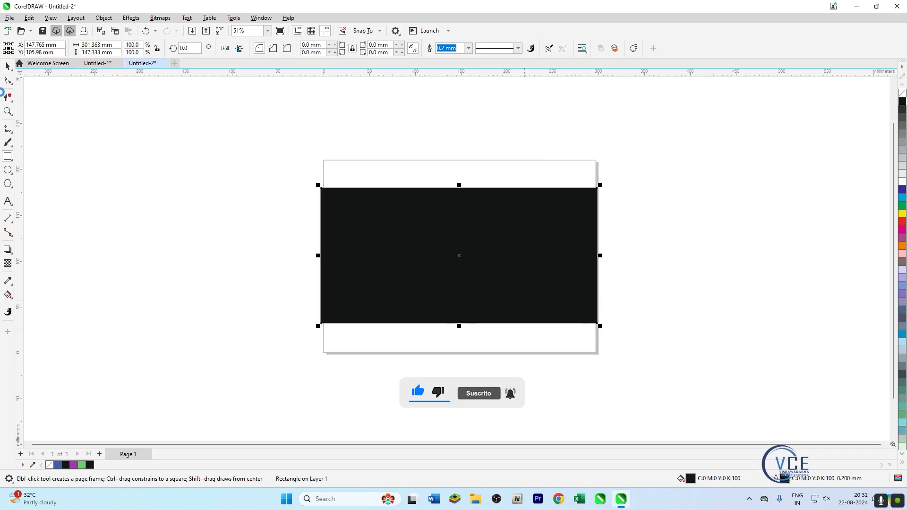
pyautogui.click(8, 66)
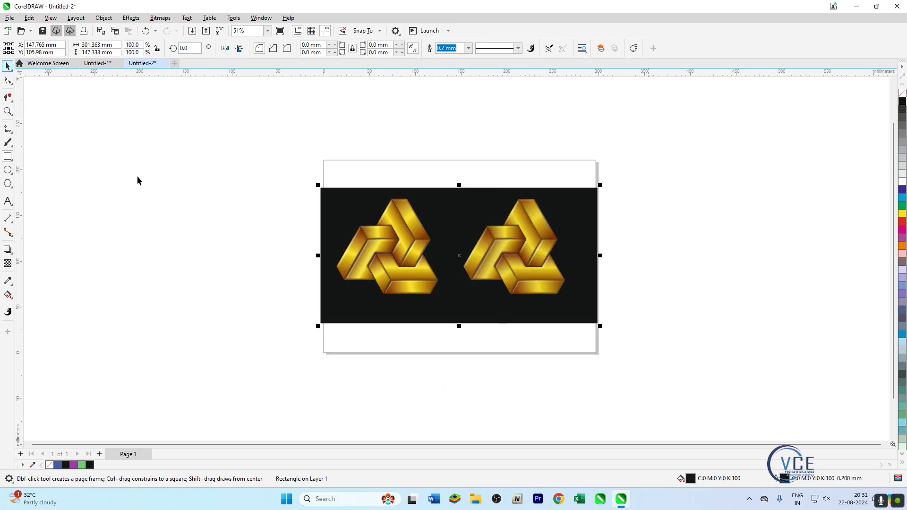
pyautogui.click(138, 178)
# Draw a flat ellipse about 92 by 12 mm outside the page's left side and fill it yellow.
pyautogui.click(7, 170)
pyautogui.moveTo(72, 203); pyautogui.dragTo(160, 218)
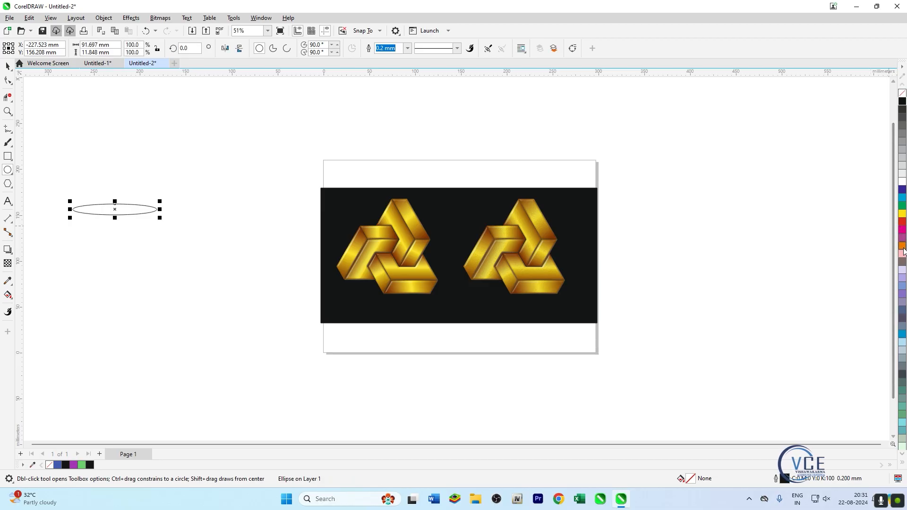
pyautogui.click(902, 214)
pyautogui.click(8, 66)
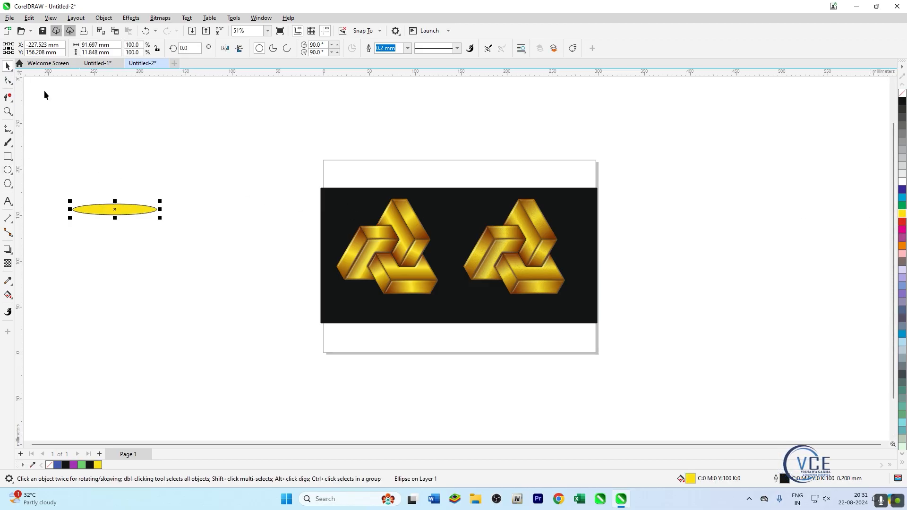
pyautogui.moveTo(120, 210); pyautogui.dragTo(125, 220)
# Apply an elliptical fountain transparency that fades the yellow ellipse toward its edges, and remove its outline.
pyautogui.click(7, 263)
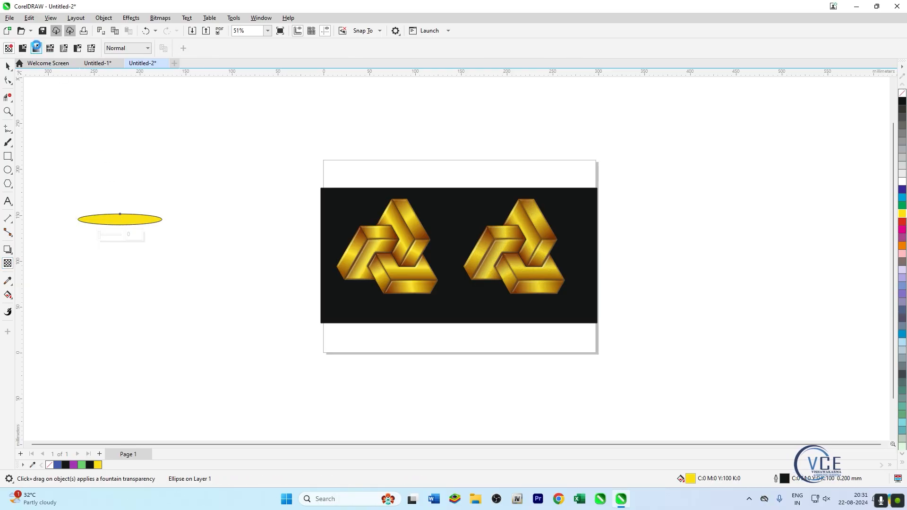
pyautogui.click(34, 48)
pyautogui.click(205, 48)
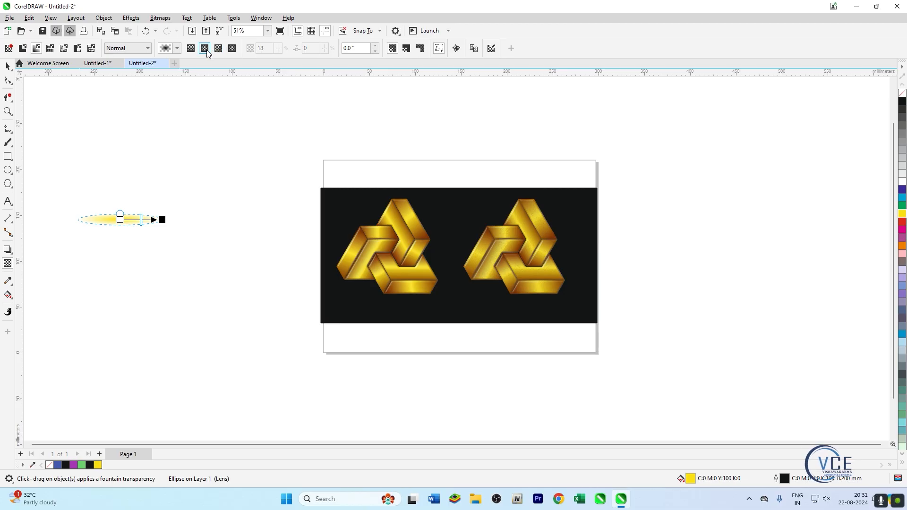
pyautogui.click(170, 127)
pyautogui.click(8, 66)
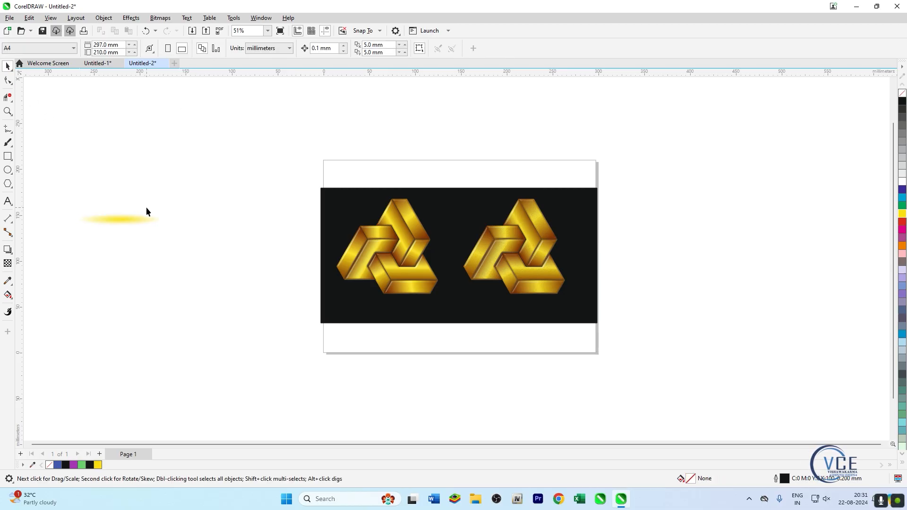
pyautogui.click(135, 217)
pyautogui.rightClick(903, 97)
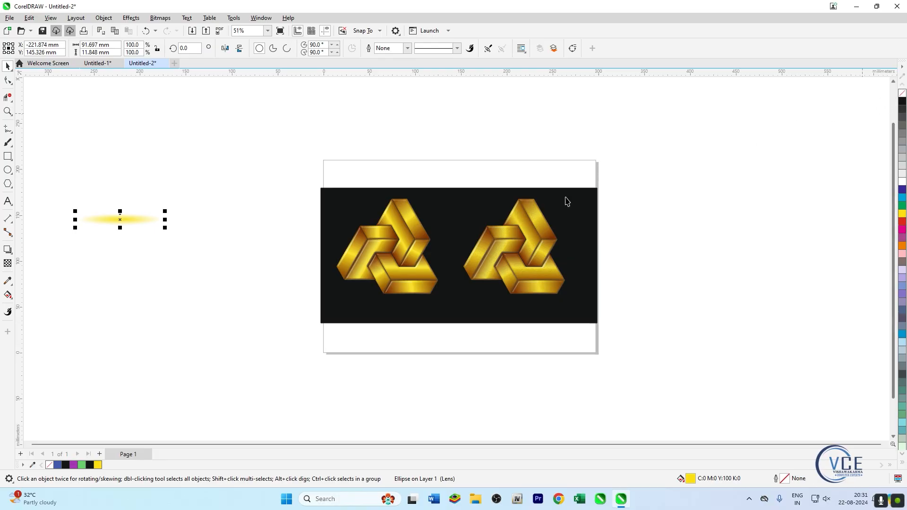
pyautogui.click(164, 236)
# Place the glowing yellow ellipse beneath each of the two logos on the black background.
pyautogui.click(151, 219)
pyautogui.moveTo(164, 219); pyautogui.dragTo(566, 294)
pyautogui.scroll(1, 409, 334)
pyautogui.click(545, 400)
pyautogui.scroll(1, 530, 273)
pyautogui.scroll(1, 528, 230)
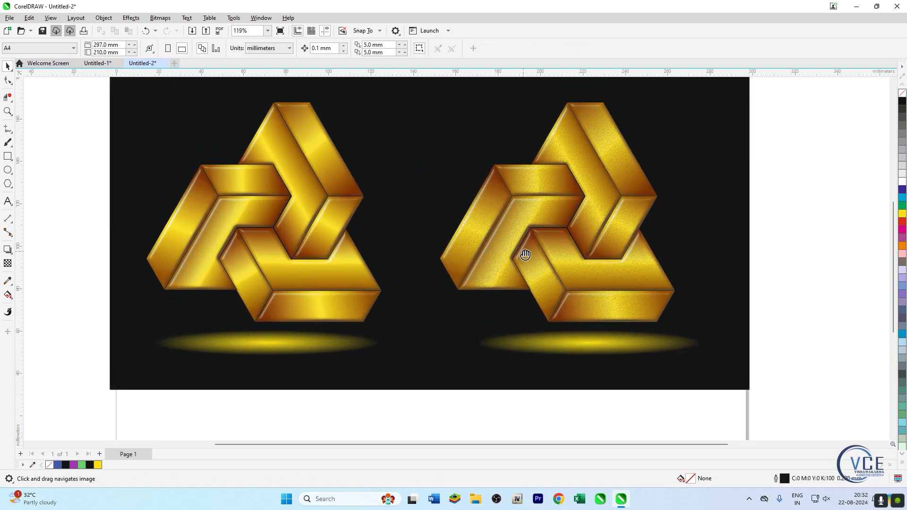